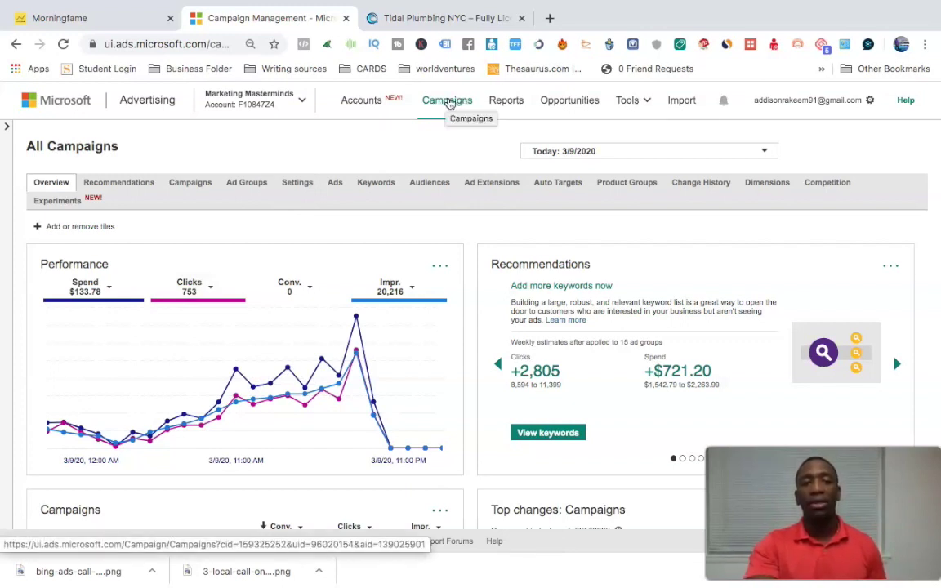
# Show the All Campaigns list and take the browser out of full-screen mode.
pyautogui.click(205, 183)
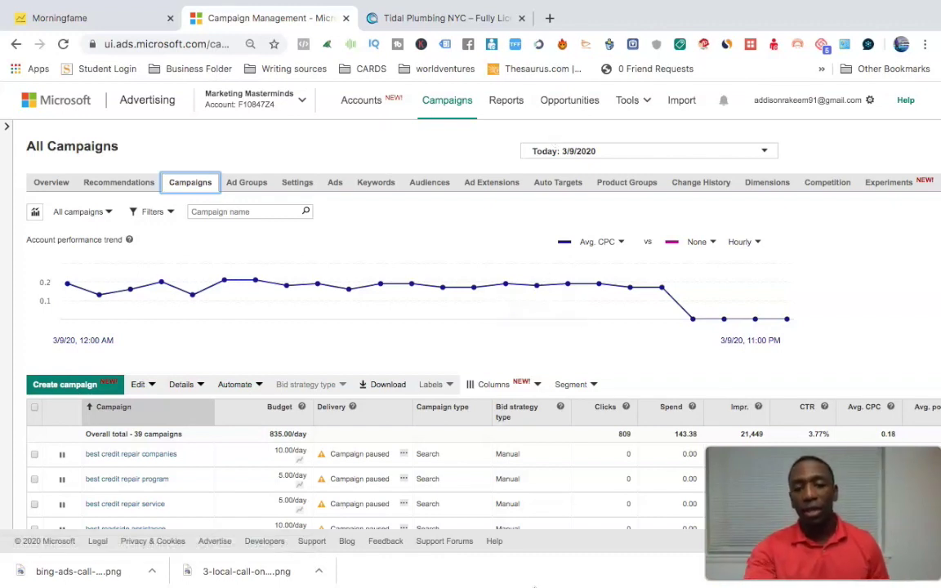
pyautogui.moveTo(567, 569)
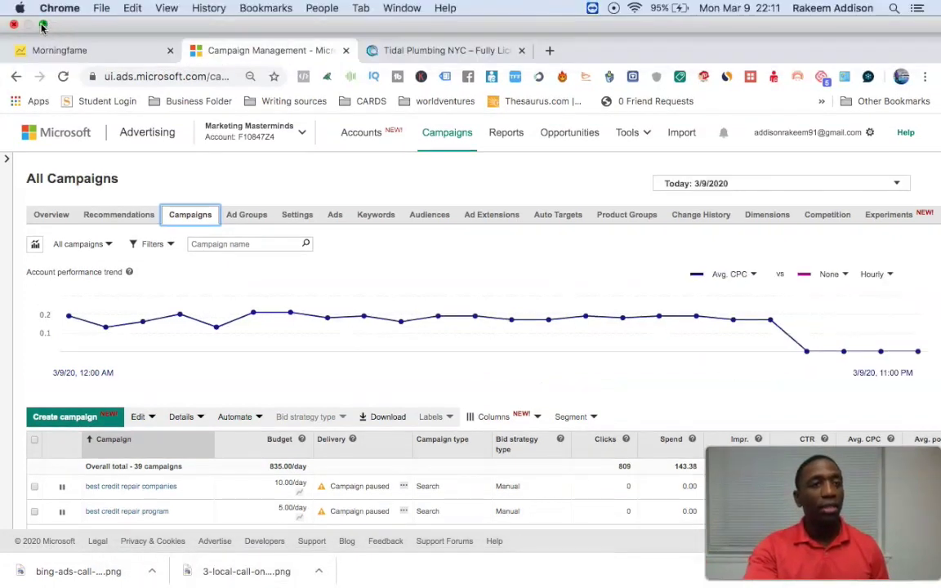
pyautogui.click(42, 27)
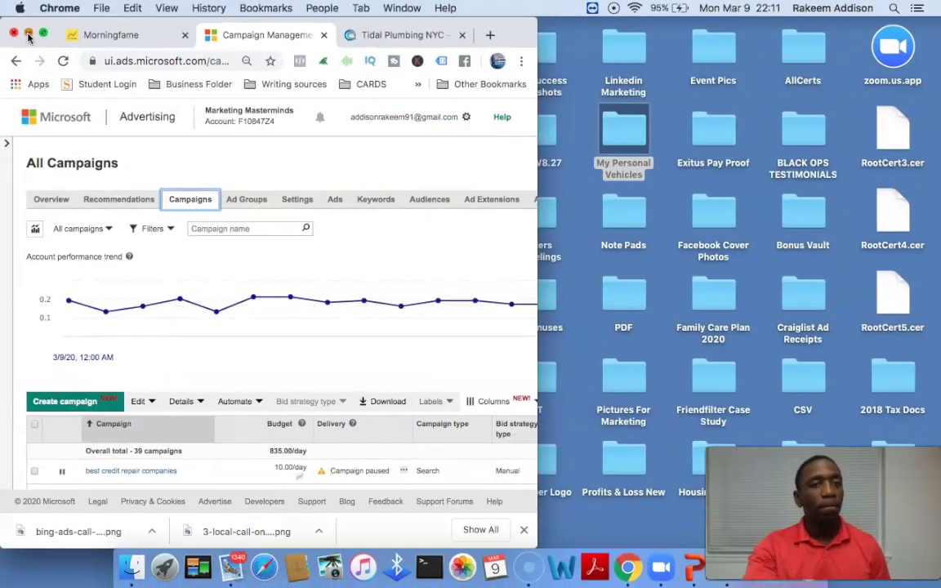
# Minimize the browser and open 3-local-call-only-ad-examples.png from the desktop in Preview.
pyautogui.click(27, 34)
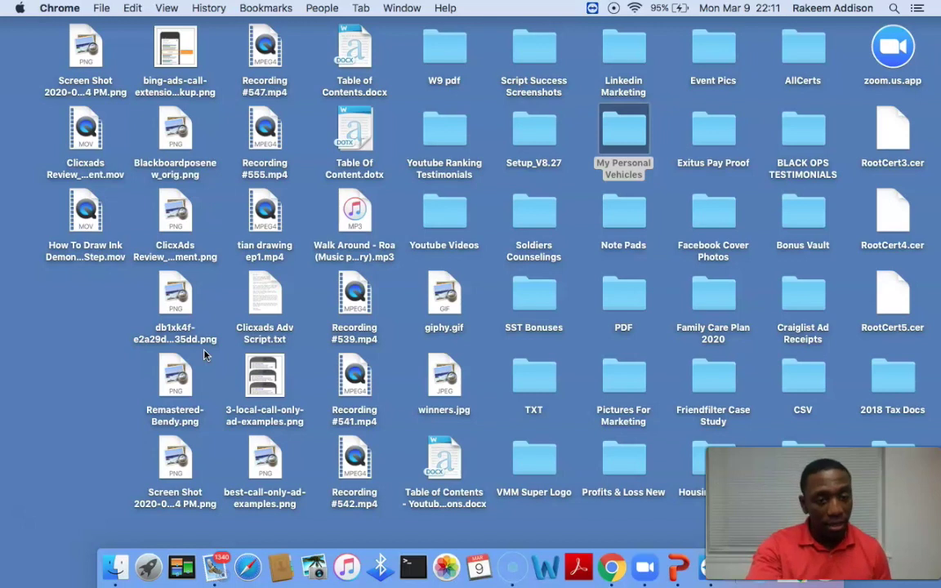
pyautogui.click(270, 467)
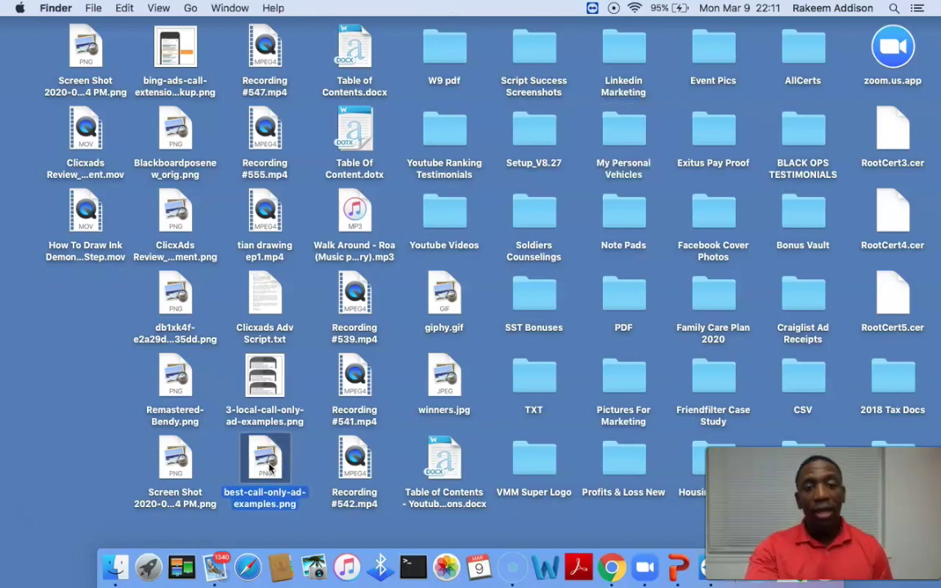
pyautogui.click(266, 376)
pyautogui.doubleClick(266, 375)
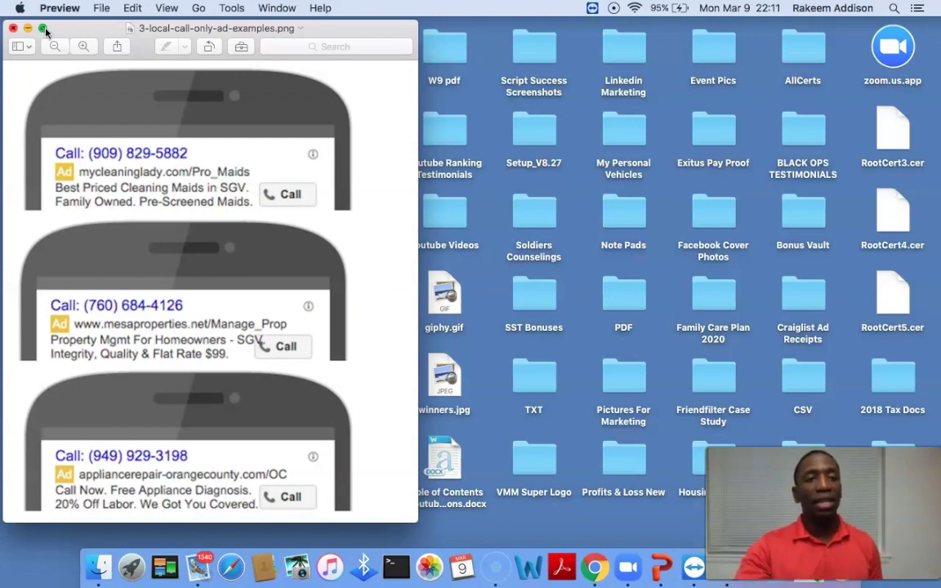
# Zoom the Preview window of the call-only ad examples, then switch back to Chrome's campaigns list.
pyautogui.doubleClick(377, 54)
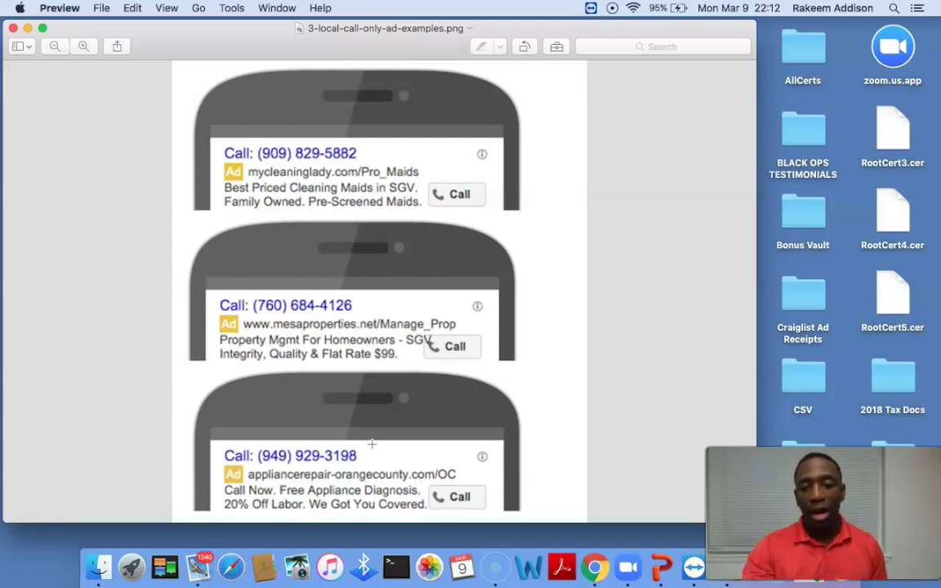
pyautogui.click(603, 569)
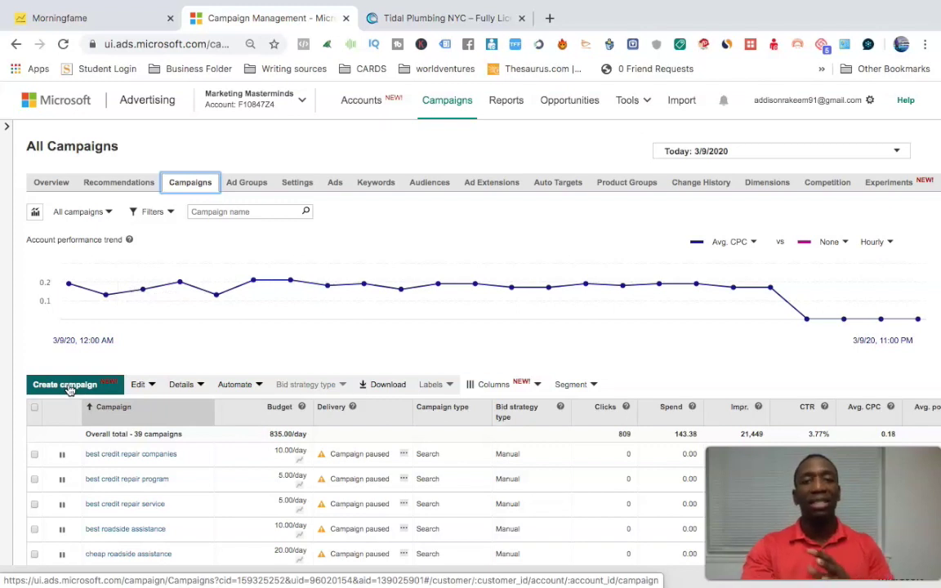
# Start a new 'Phone calls to my business' campaign named 'Test Phone'.
pyautogui.click(69, 387)
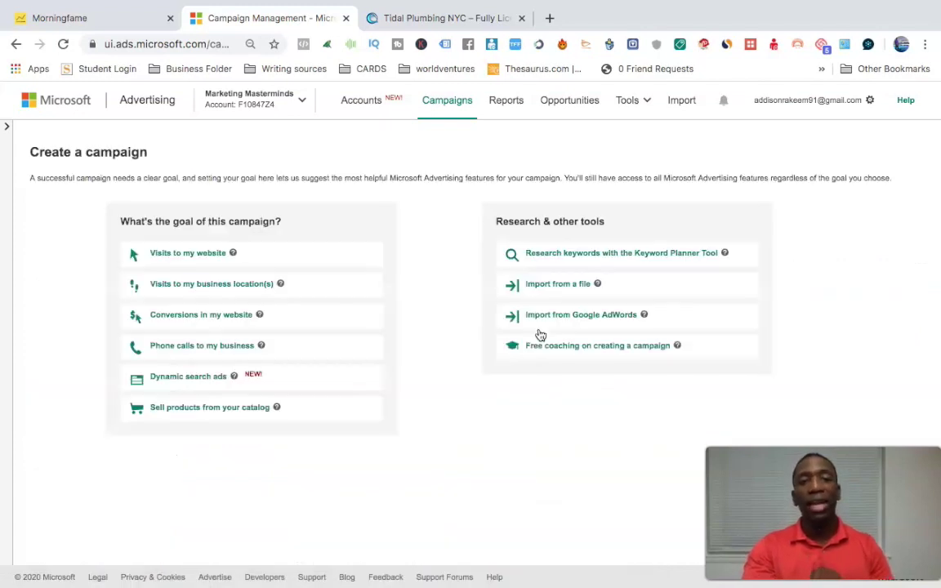
pyautogui.click(201, 349)
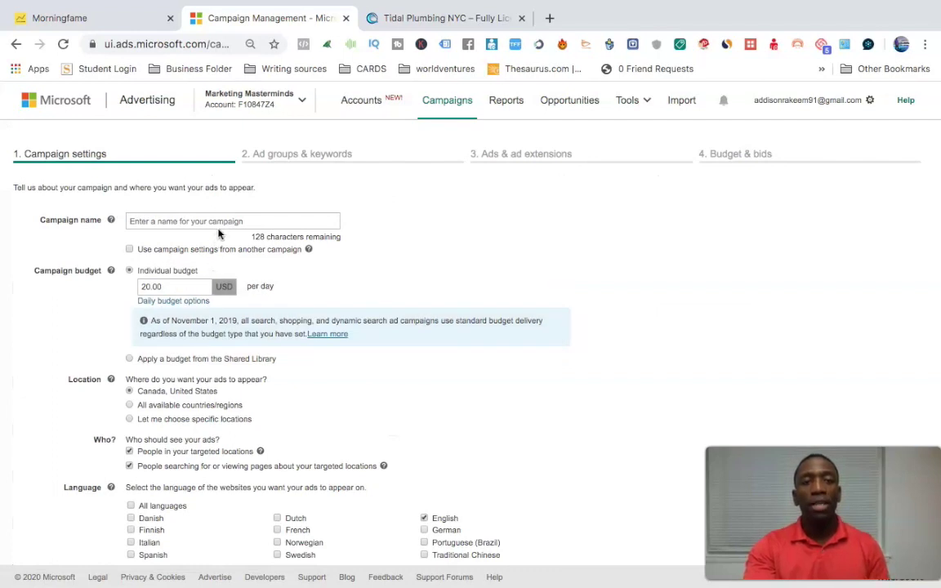
pyautogui.click(228, 219)
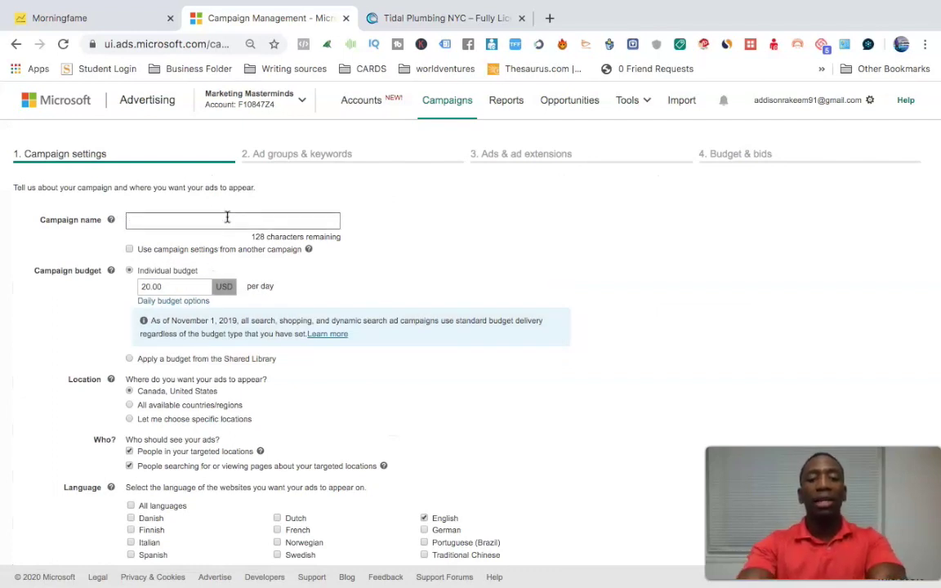
pyautogui.write('Test Phone')
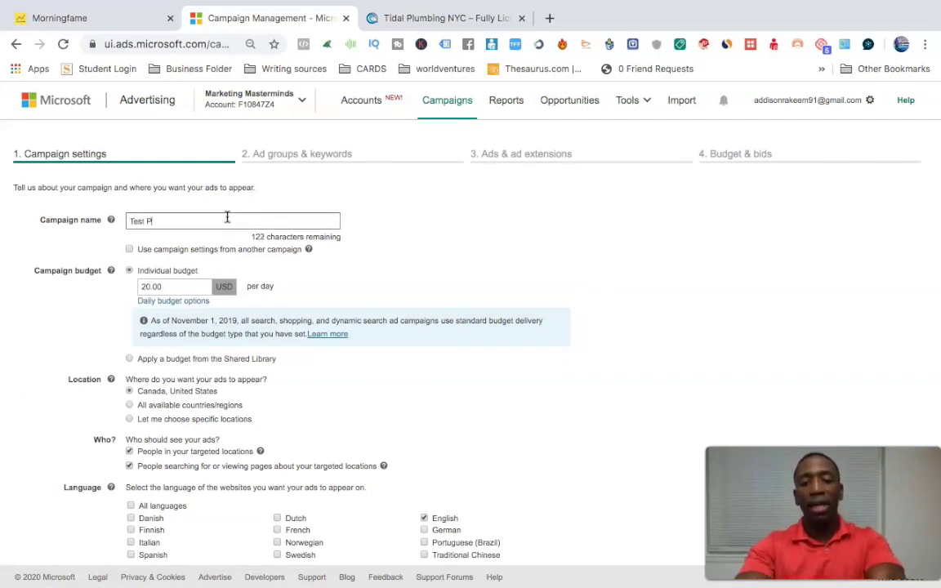
# Change the daily budget from 20.00 to 10.00 USD and choose specific-location targeting.
pyautogui.doubleClick(174, 286)
pyautogui.write('10.00')
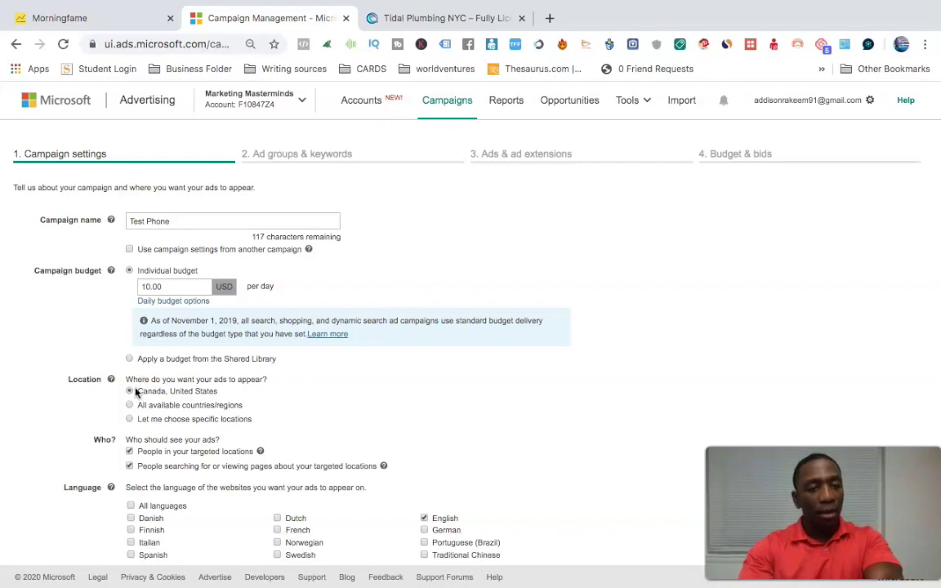
pyautogui.click(129, 420)
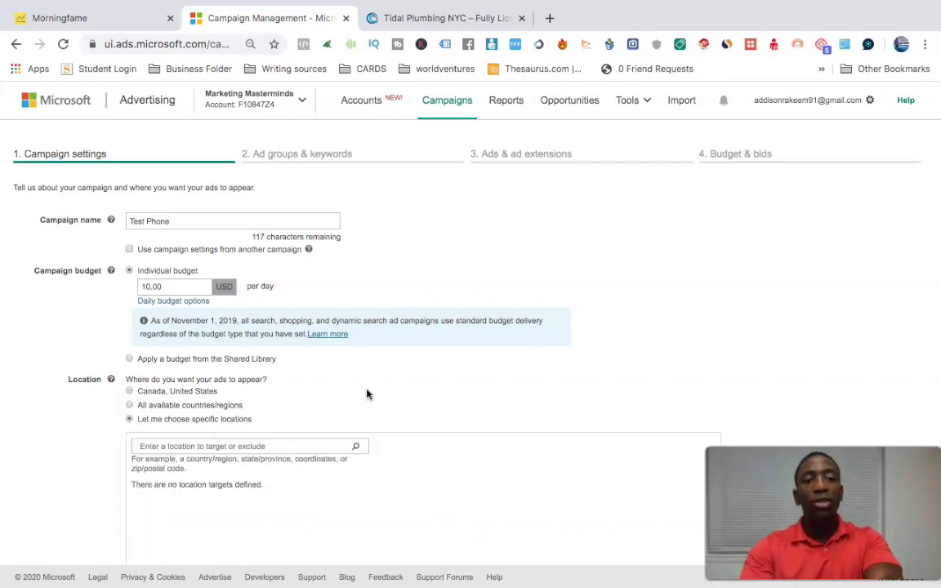
pyautogui.scroll(-3, 477, 363)
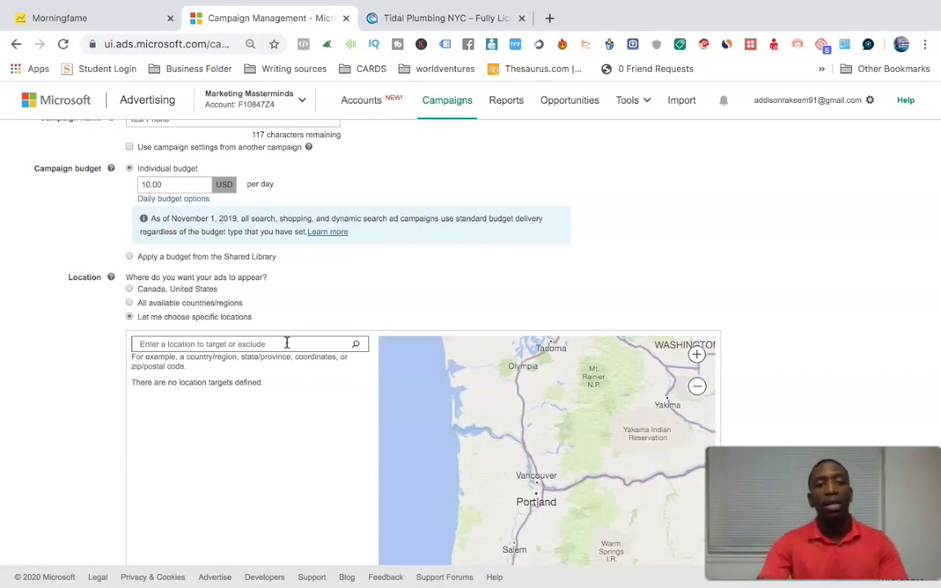
pyautogui.click(287, 343)
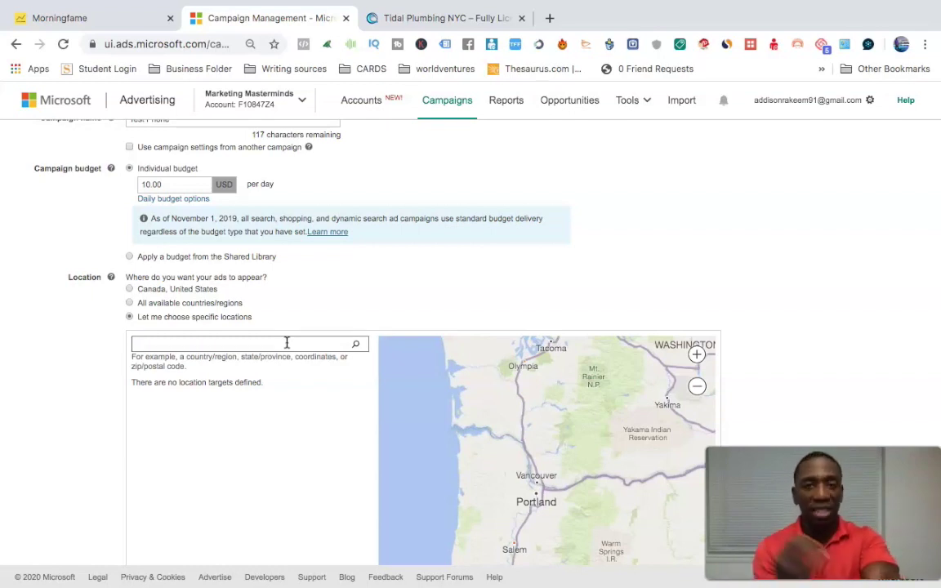
pyautogui.write('west')
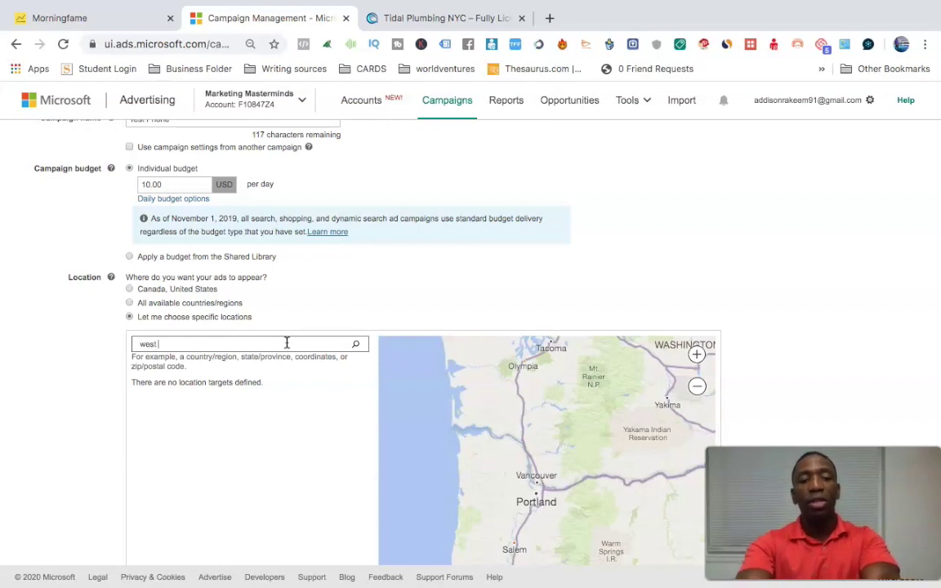
pyautogui.write(' palm beach')
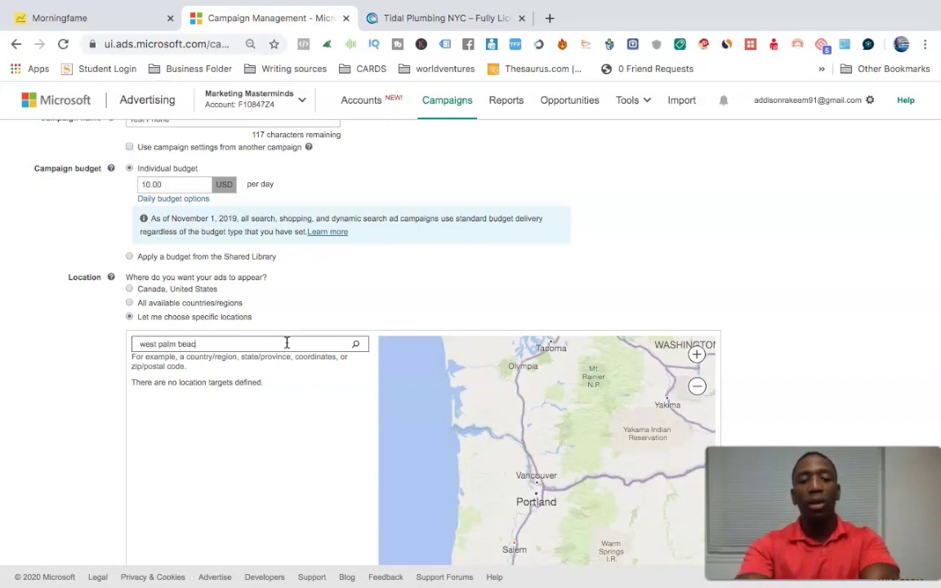
pyautogui.click(356, 344)
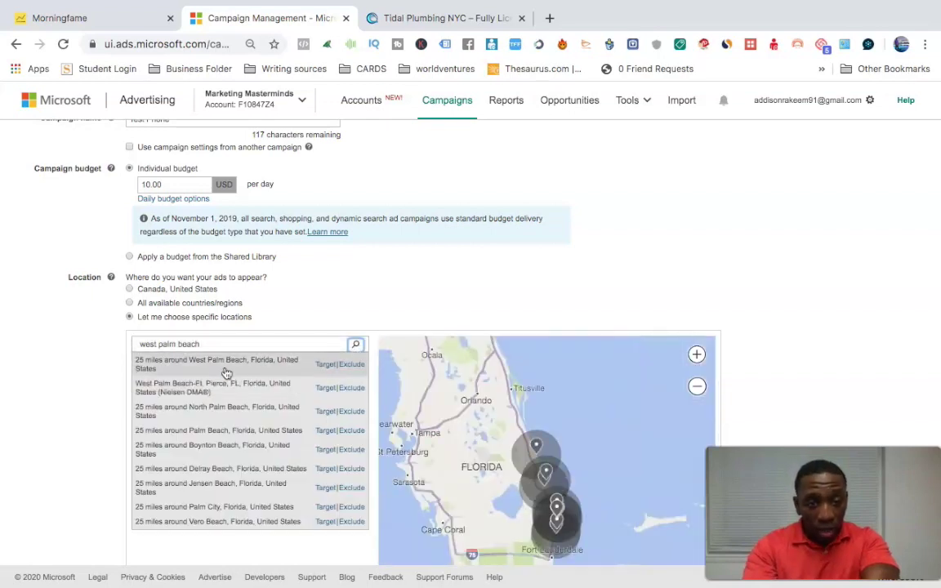
pyautogui.click(325, 364)
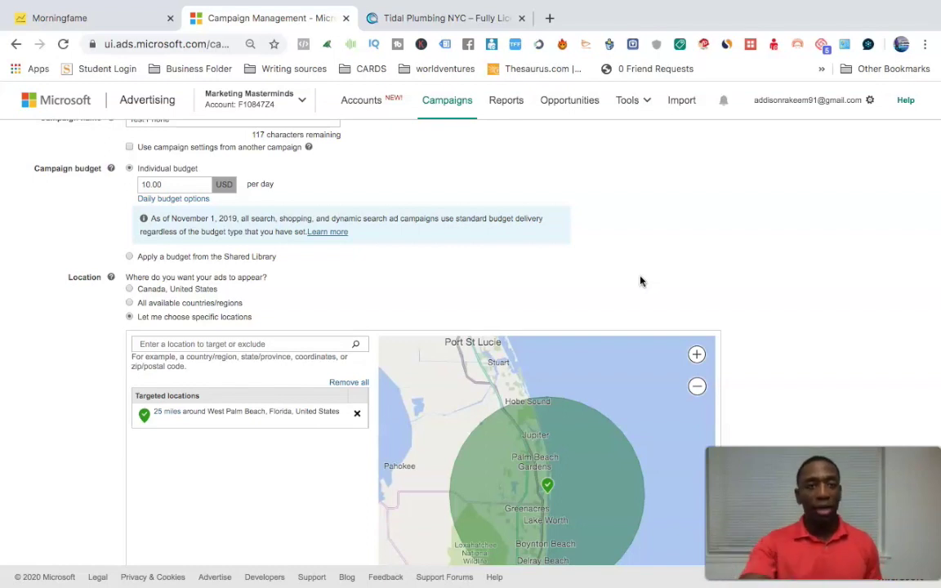
pyautogui.scroll(-1, 641, 281)
pyautogui.scroll(-2, 640, 281)
pyautogui.scroll(-3, 640, 277)
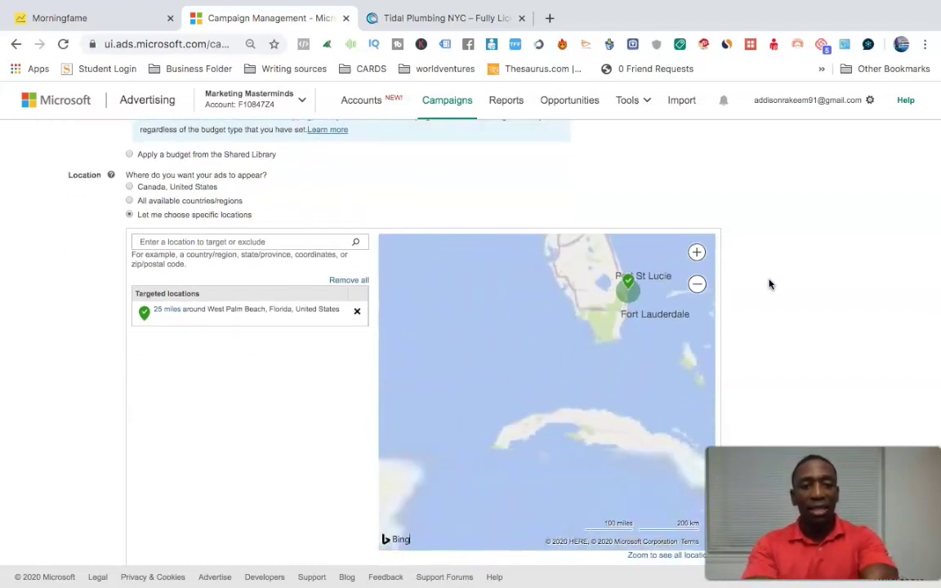
pyautogui.scroll(-3, 769, 283)
pyautogui.scroll(-2, 768, 283)
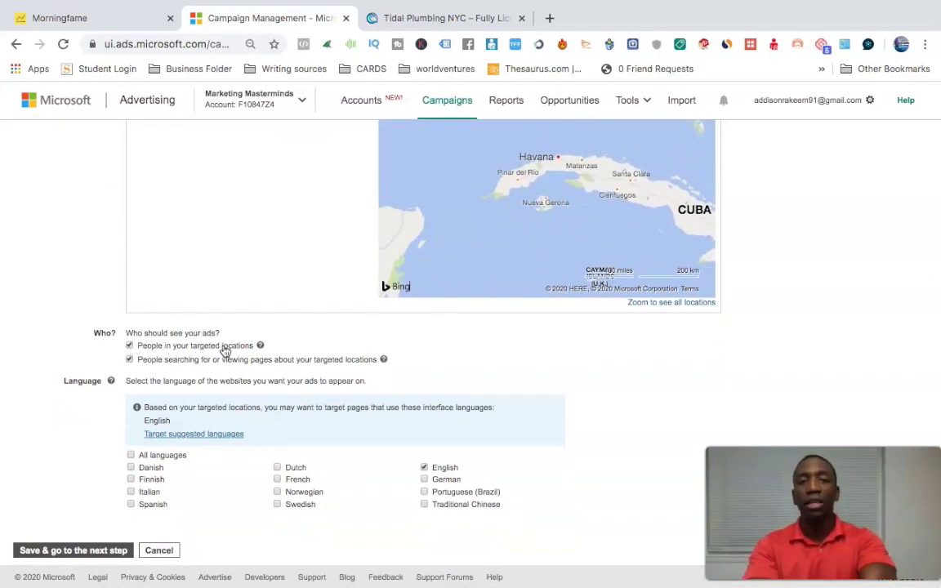
# Show ads only to people in the targeted locations, save, then return to Campaign settings.
pyautogui.click(130, 360)
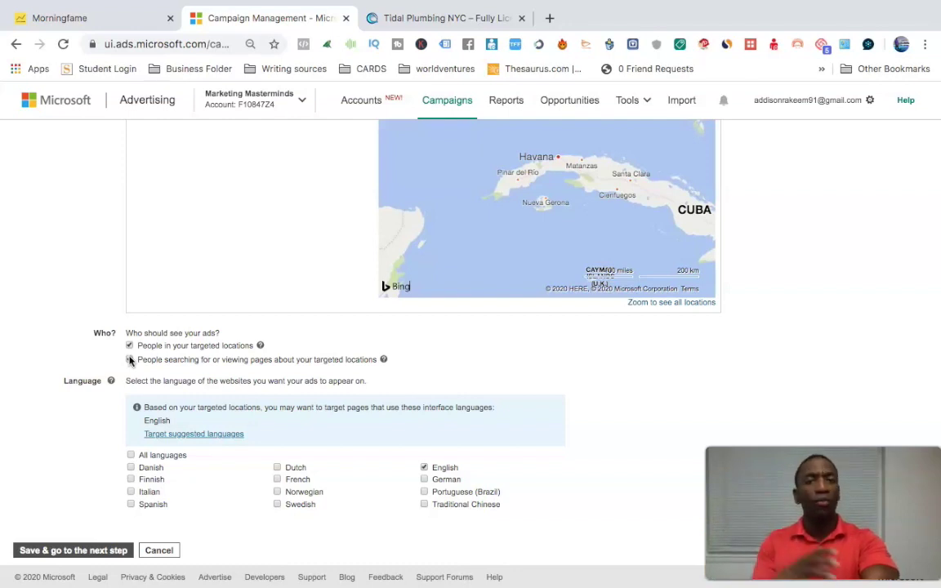
pyautogui.click(129, 359)
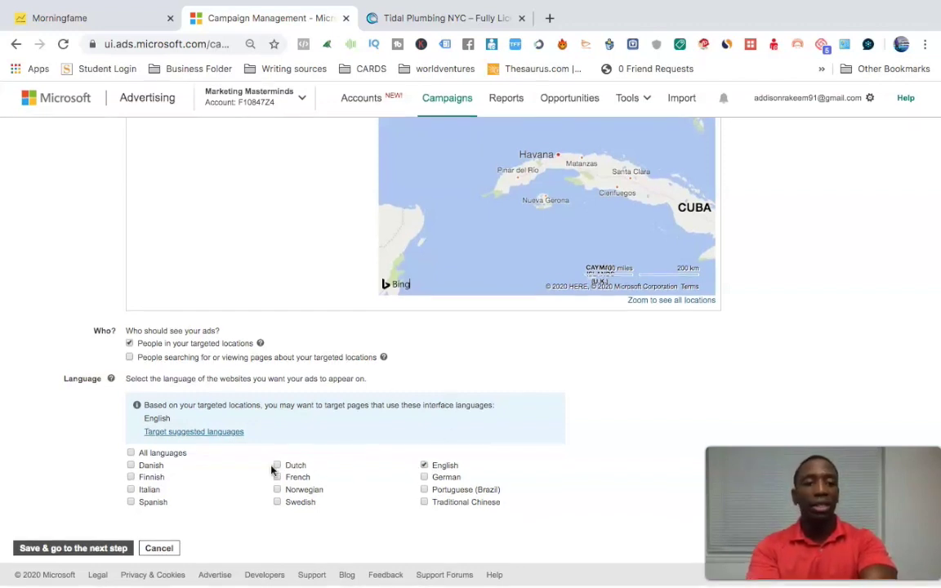
pyautogui.click(87, 551)
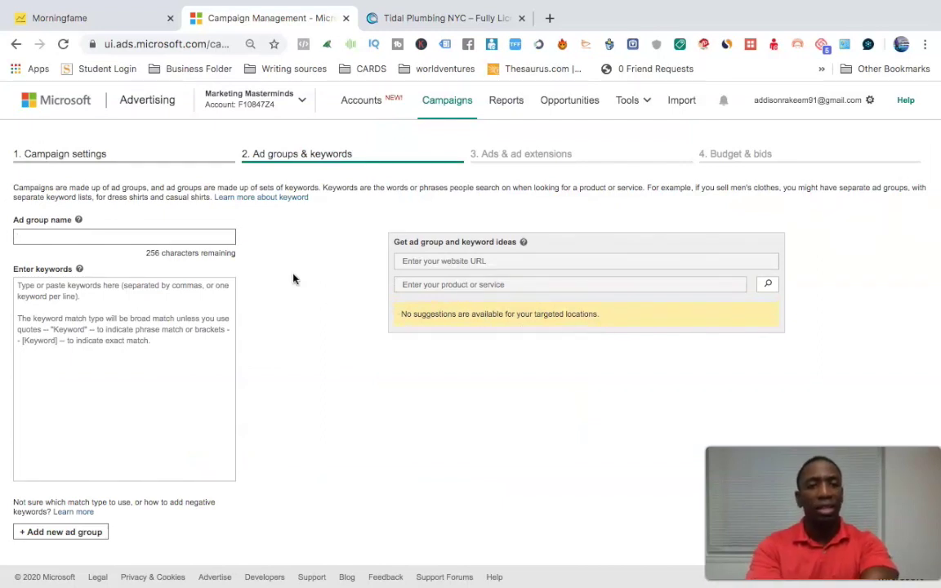
pyautogui.click(63, 297)
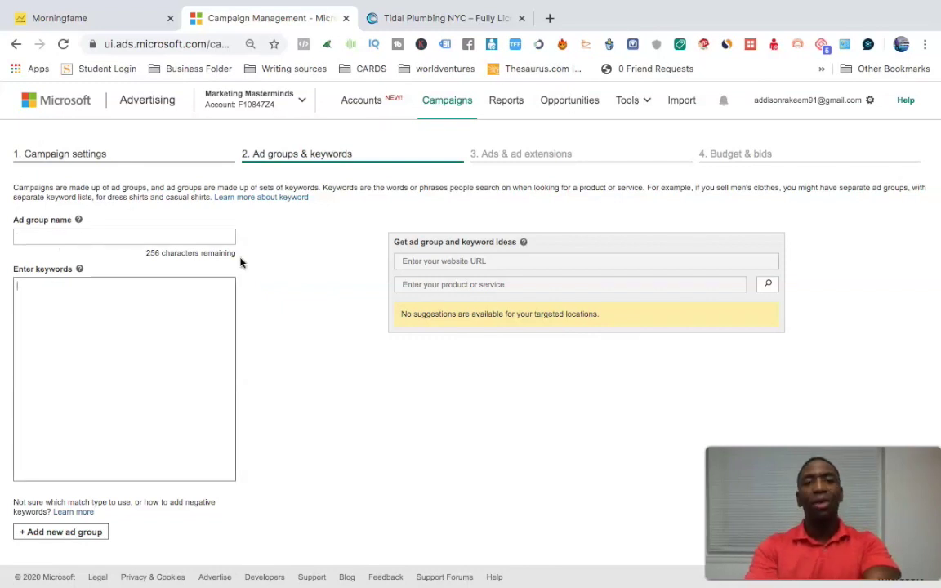
pyautogui.click(100, 154)
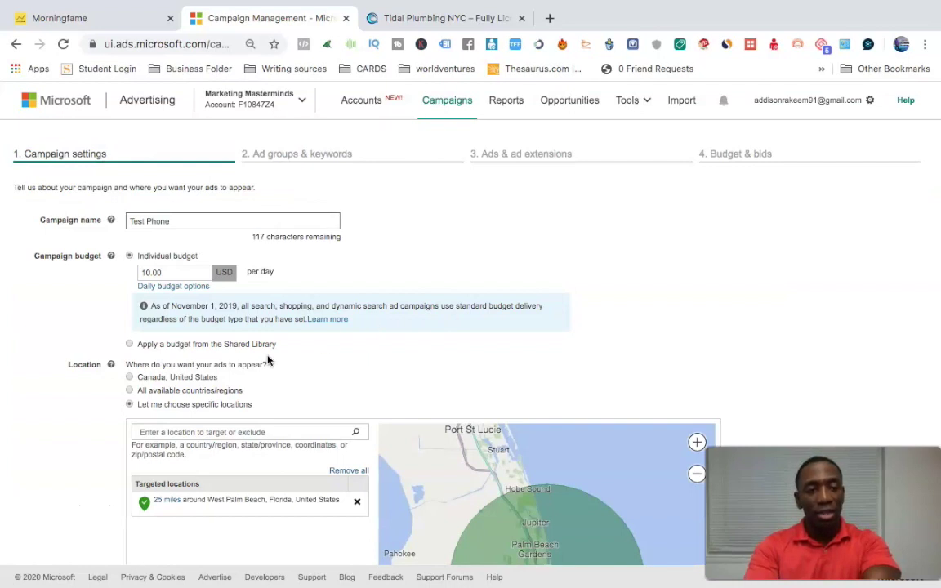
# Replace the West Palm Beach radius target with the United States and save the campaign settings.
pyautogui.scroll(-3, 240, 319)
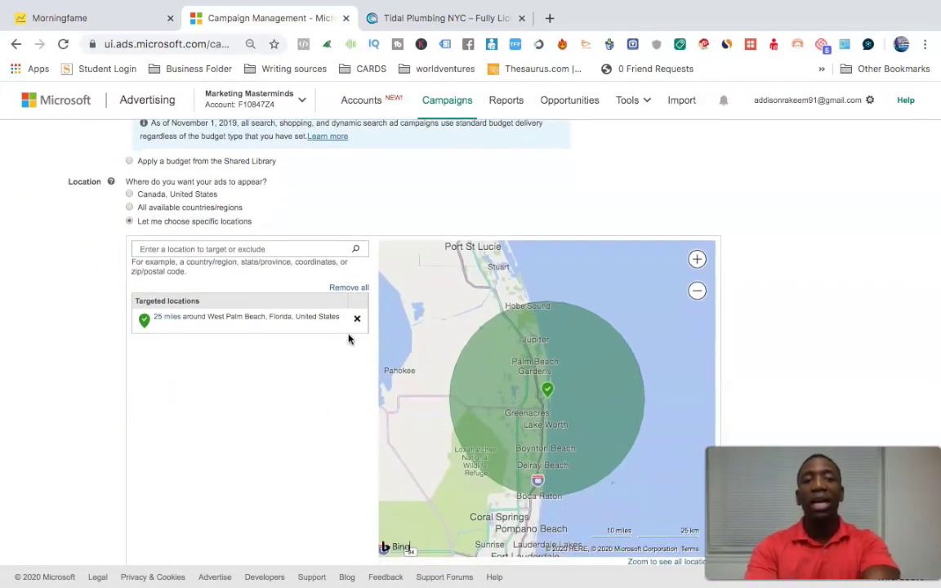
pyautogui.click(357, 318)
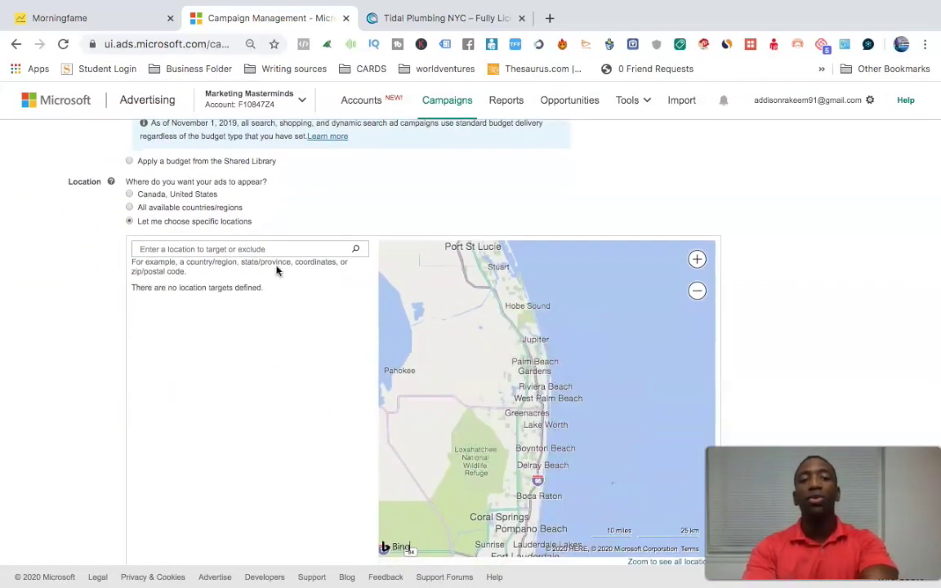
pyautogui.click(240, 247)
pyautogui.write('unite')
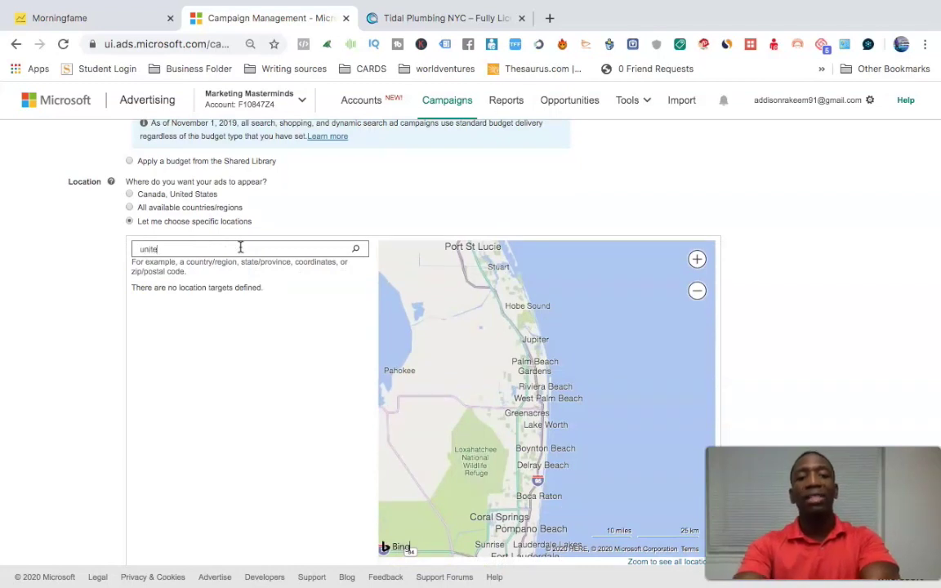
pyautogui.write('d states')
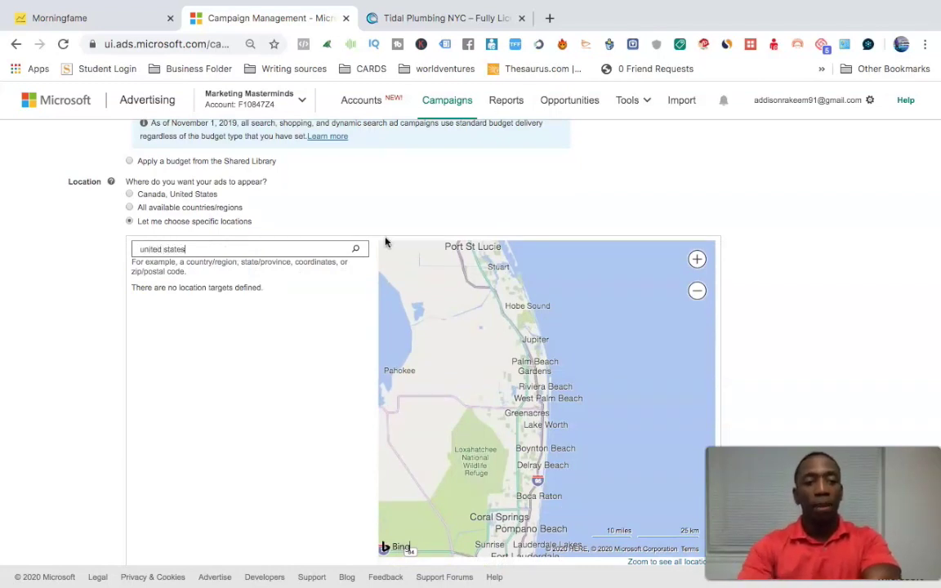
pyautogui.click(356, 250)
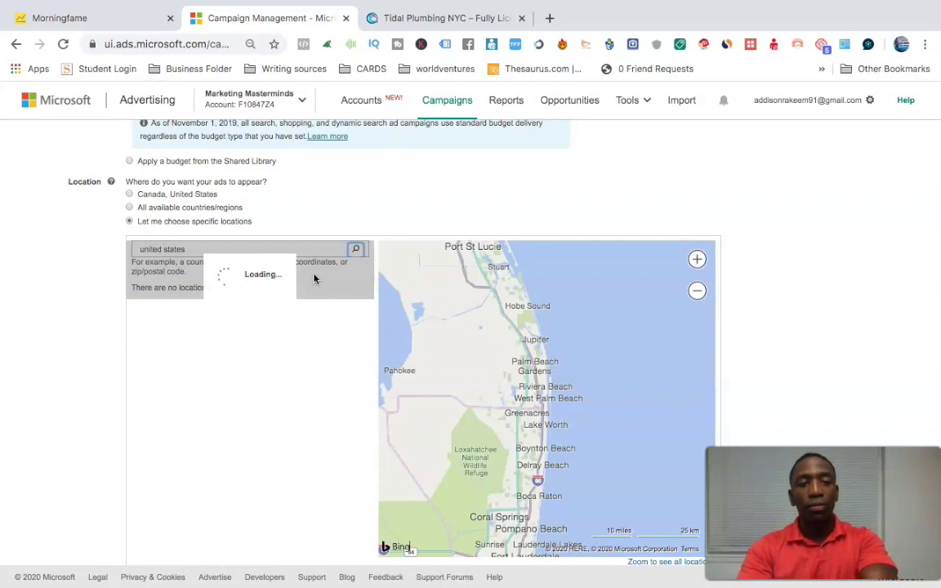
pyautogui.click(326, 266)
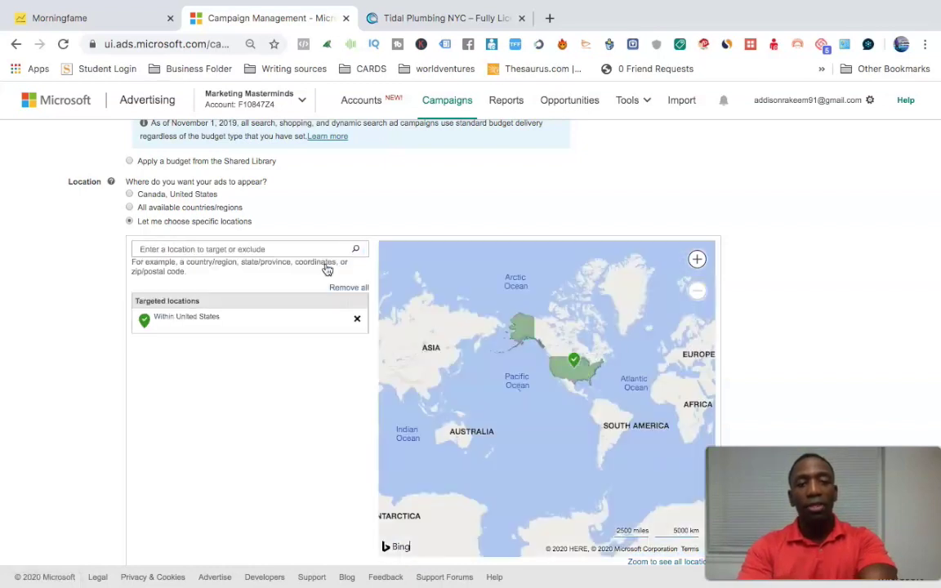
pyautogui.scroll(-5, 326, 269)
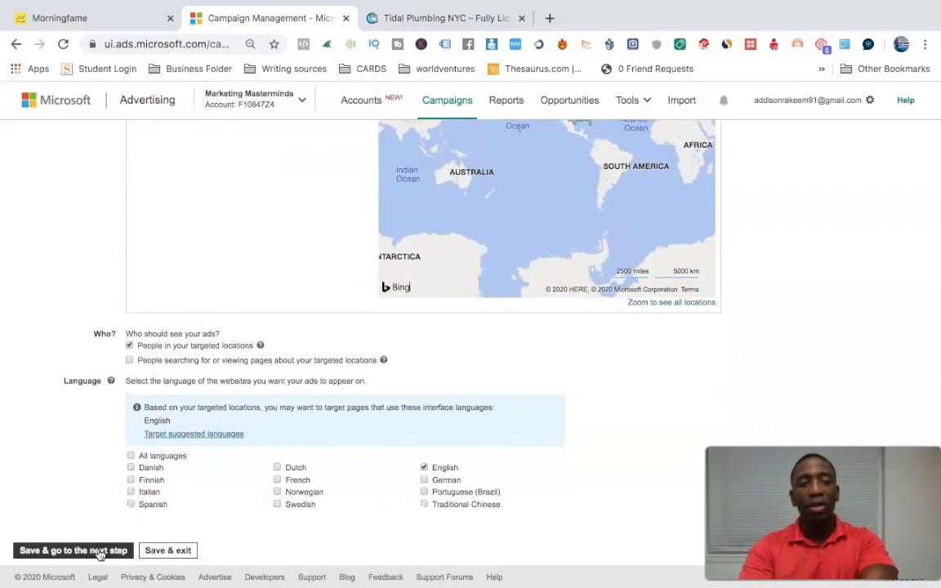
pyautogui.click(98, 550)
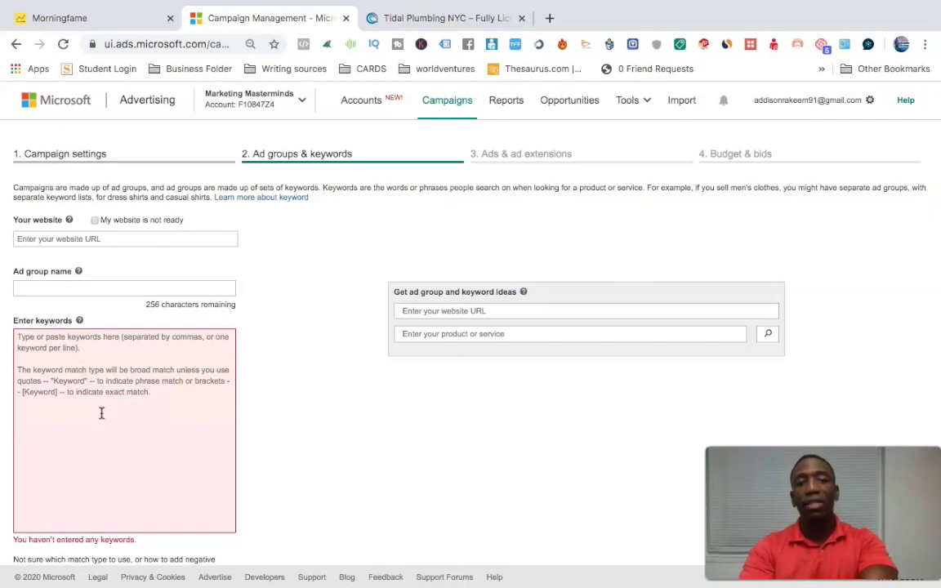
# Enter the keyword 'Plumbing services' and paste the same text as the ad group name.
pyautogui.click(121, 351)
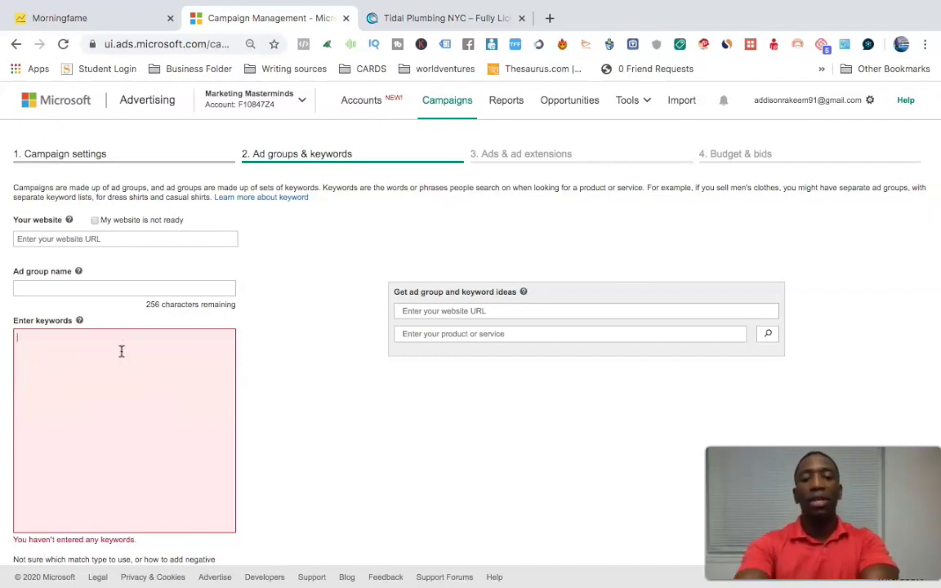
pyautogui.write('Plumb')
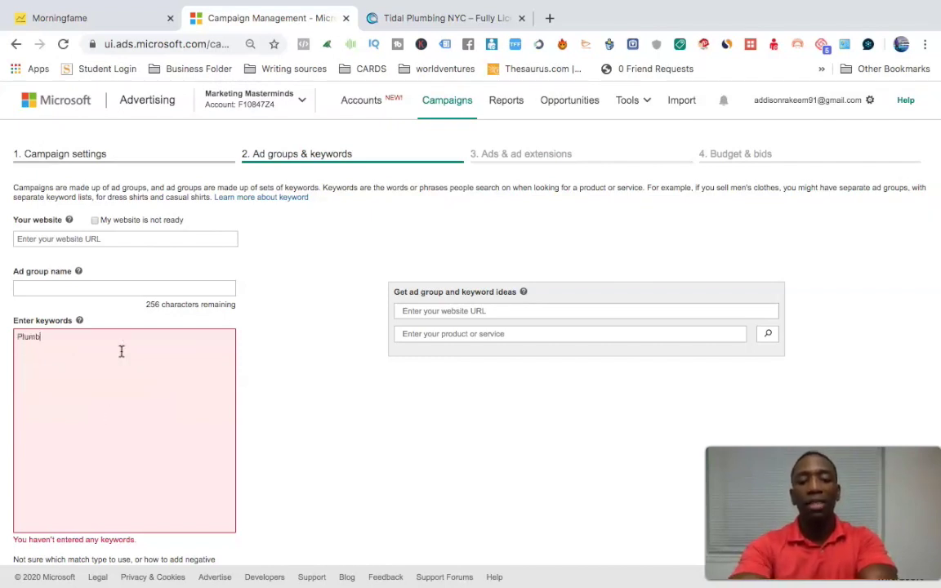
pyautogui.write('ing')
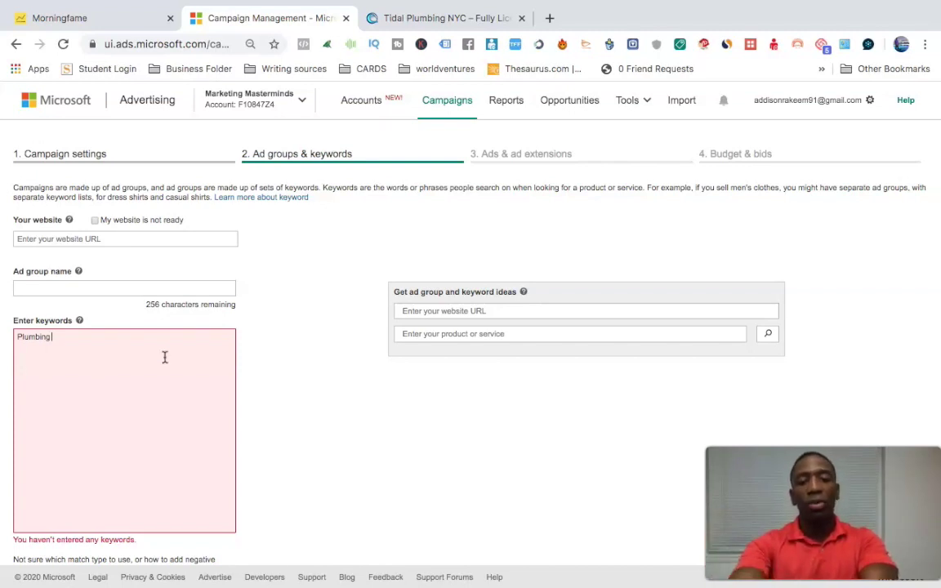
pyautogui.write('services')
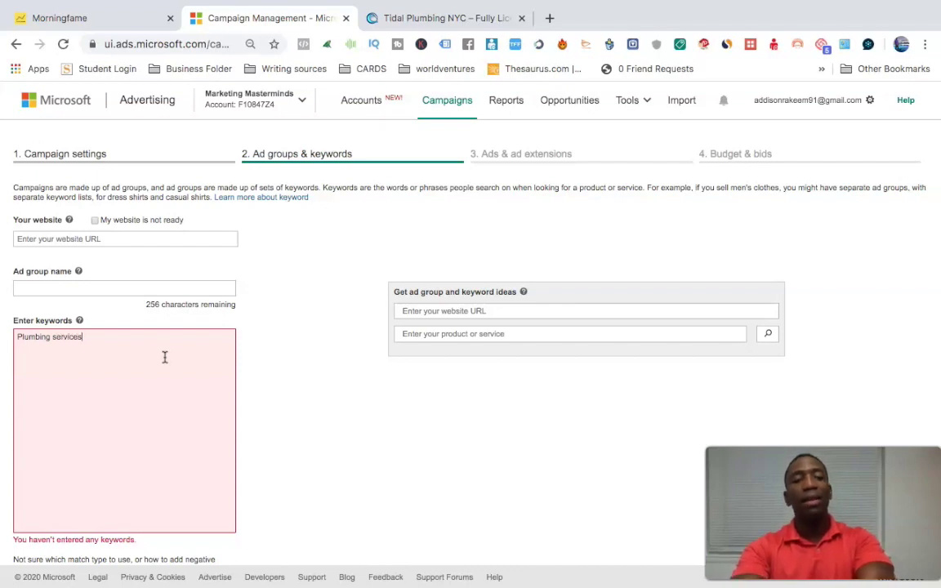
pyautogui.tripleClick(68, 336)
pyautogui.hotkey('ctrl', 'c')
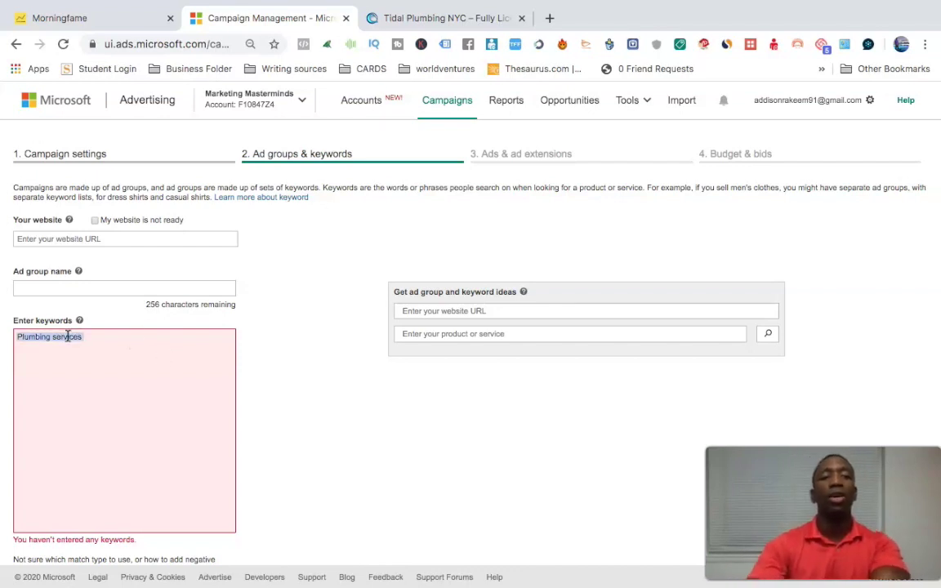
pyautogui.click(64, 292)
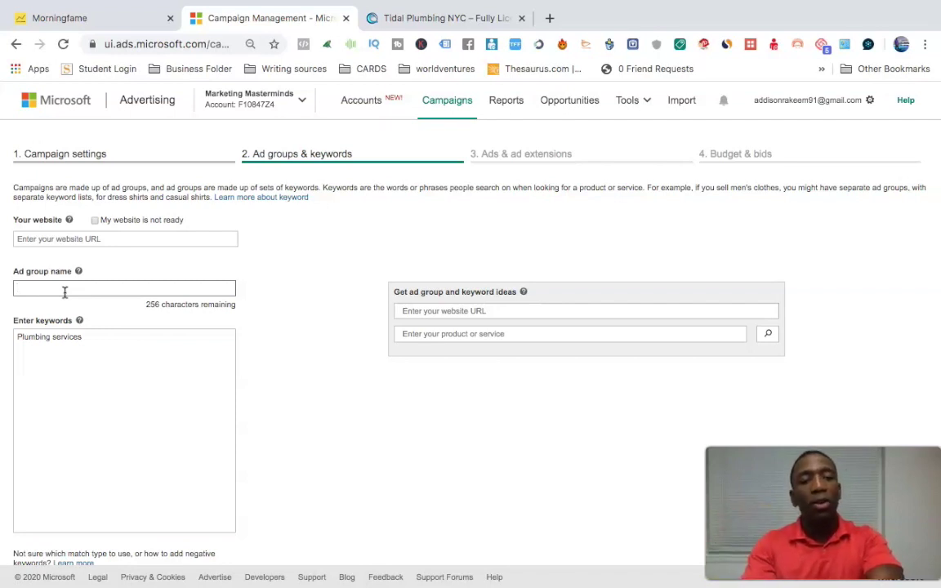
pyautogui.hotkey('ctrl', 'v')
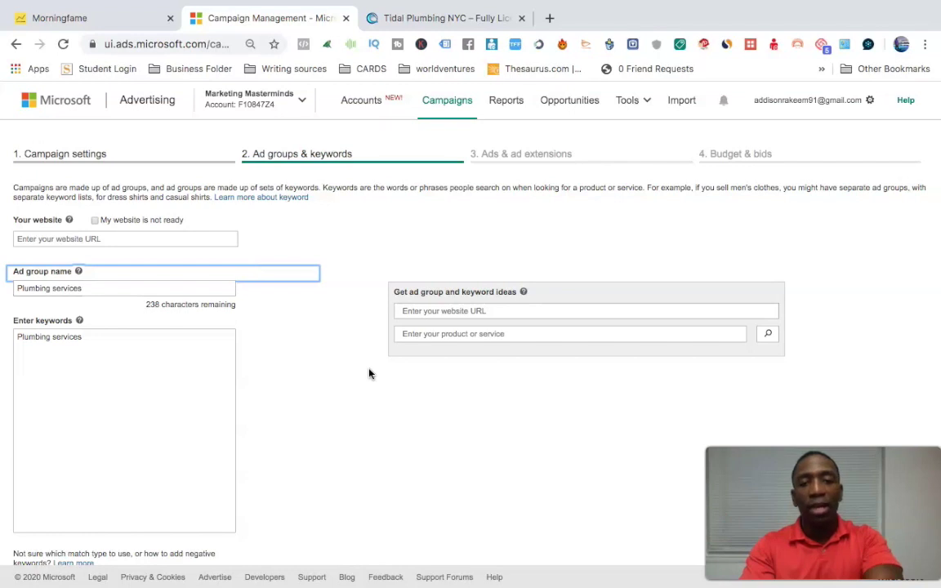
pyautogui.scroll(-2, 369, 373)
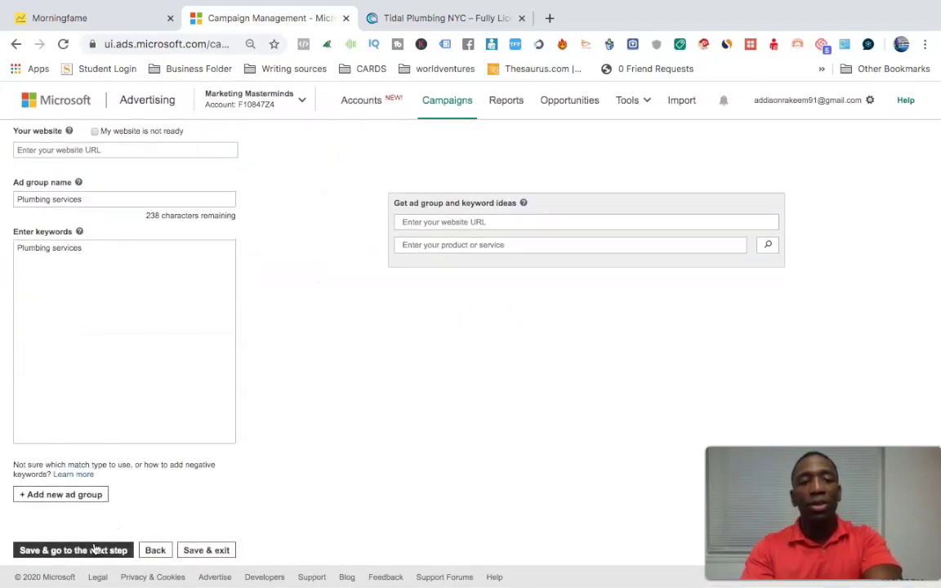
pyautogui.click(90, 551)
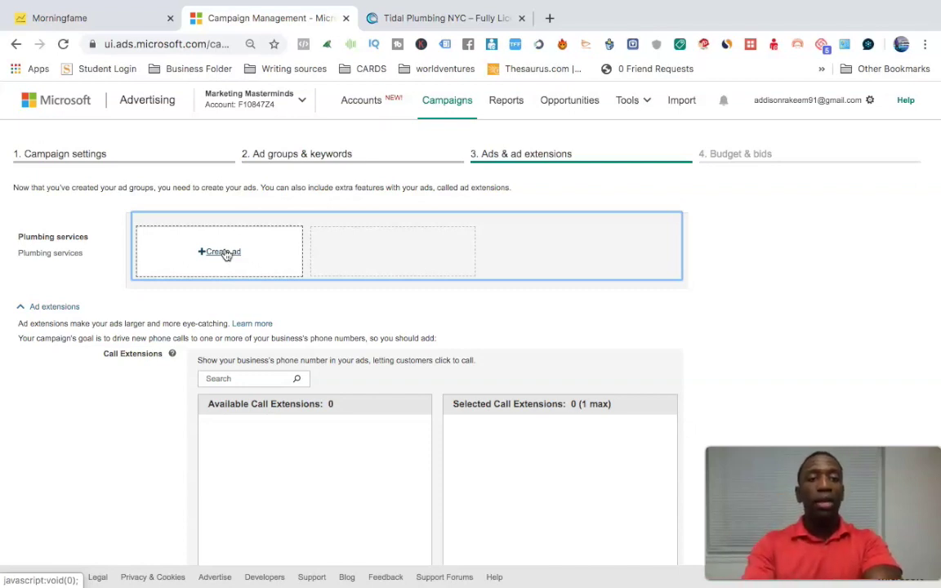
pyautogui.click(224, 253)
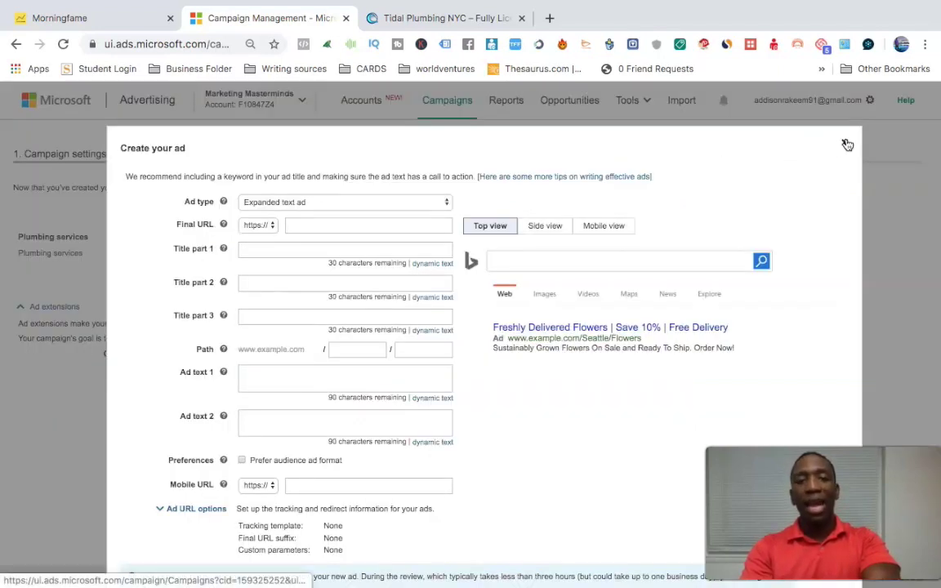
pyautogui.click(847, 145)
pyautogui.scroll(-3, 476, 219)
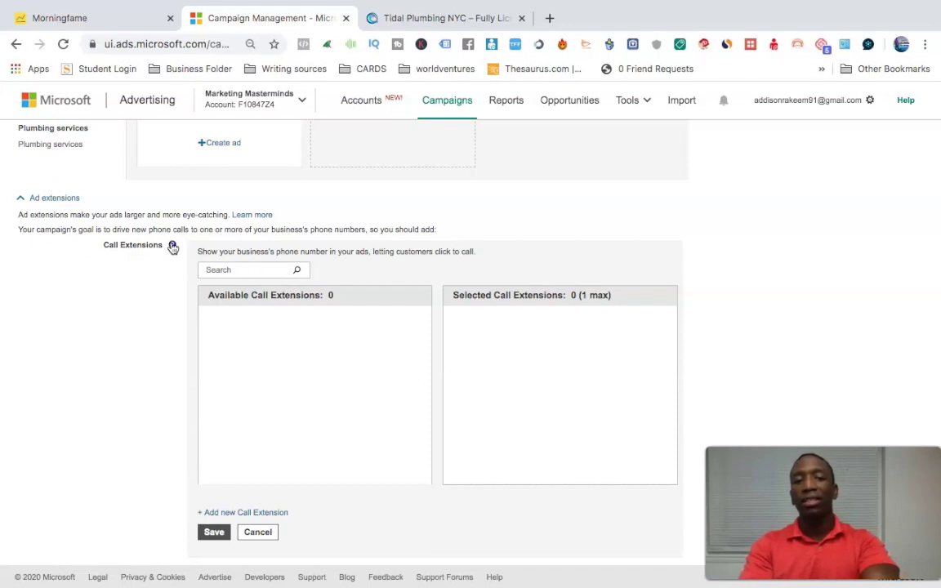
# Add a new United States call extension and enter the business phone number.
pyautogui.click(255, 513)
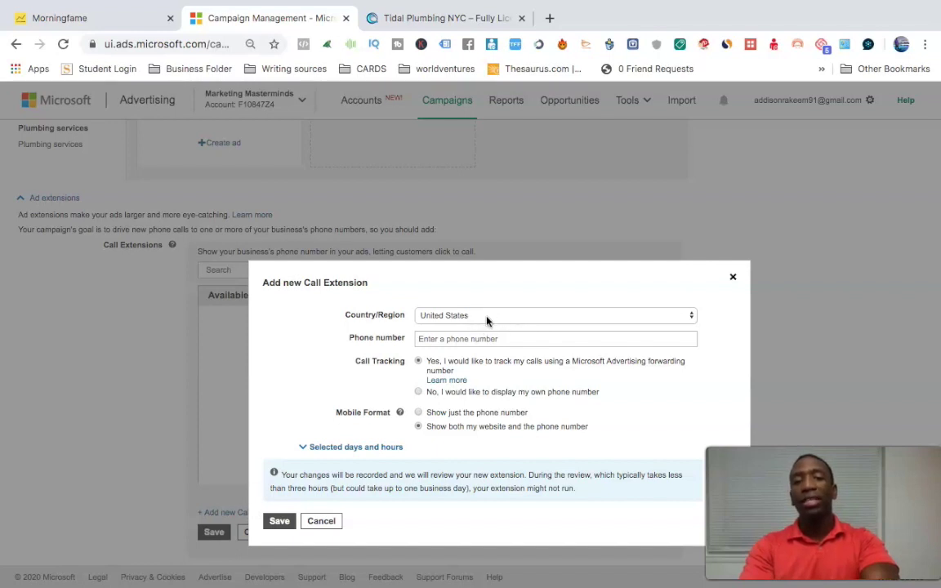
pyautogui.click(464, 339)
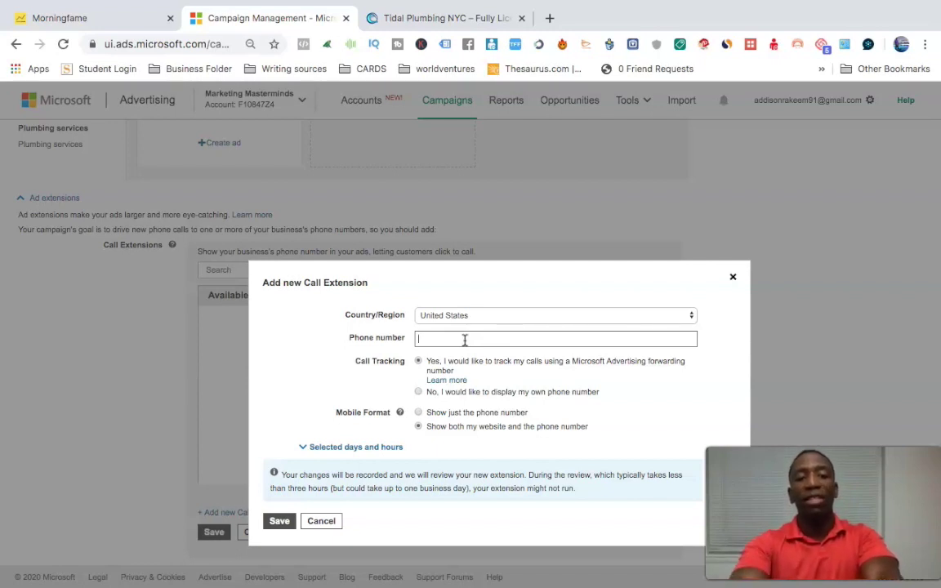
pyautogui.write('5')
pyautogui.press('BackSpace')
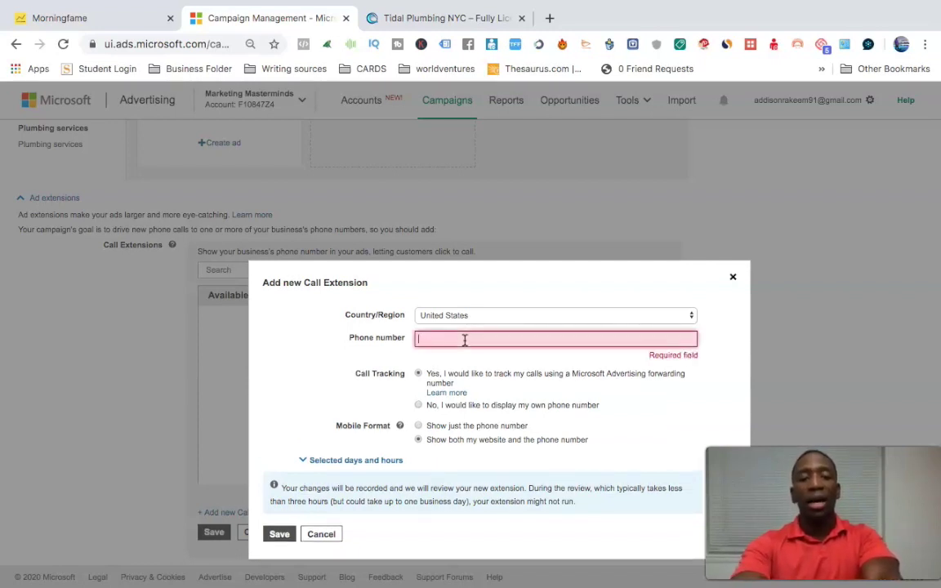
pyautogui.write('619')
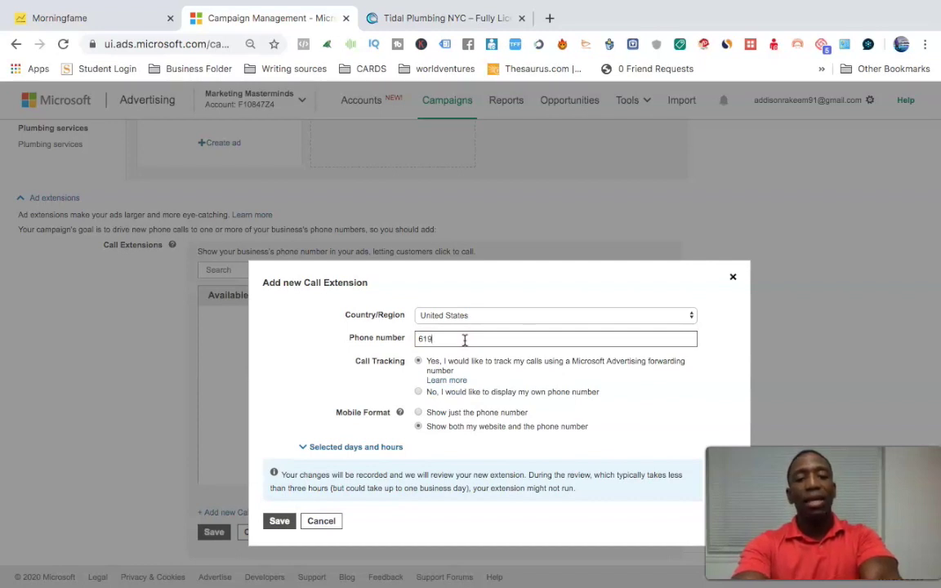
pyautogui.write('245678')
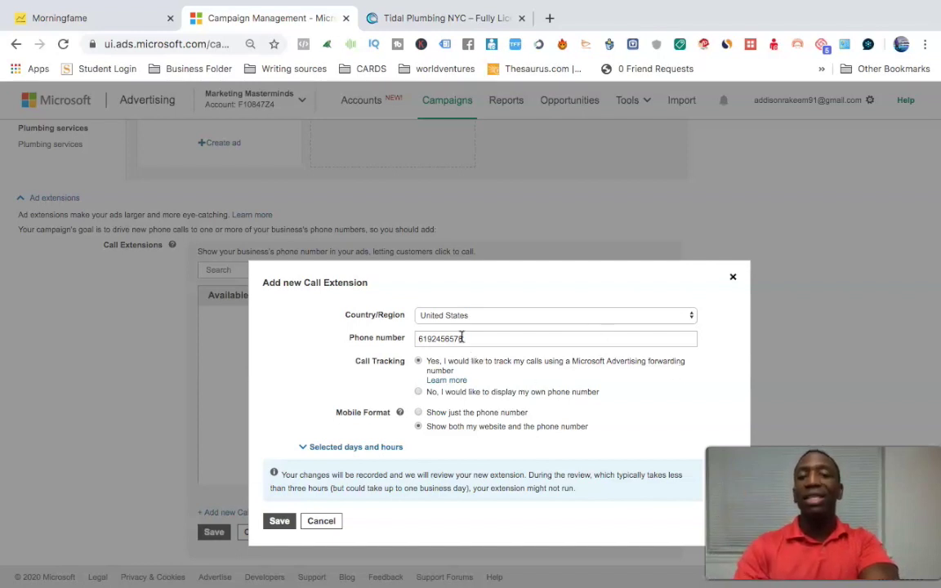
pyautogui.doubleClick(461, 337)
pyautogui.click(679, 376)
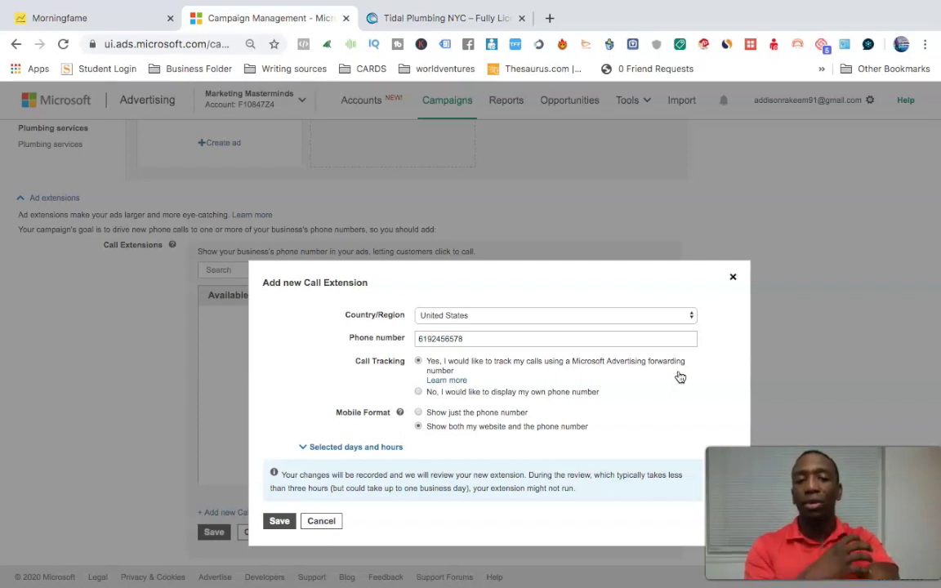
# Set Call Tracking to display your own number and Mobile Format to 'Show just the phone number'.
pyautogui.click(418, 391)
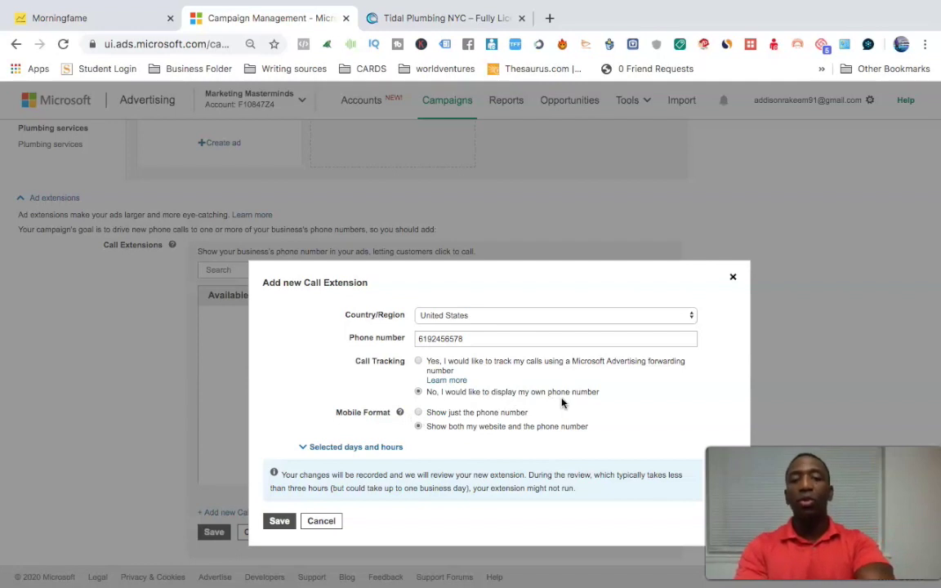
pyautogui.click(419, 414)
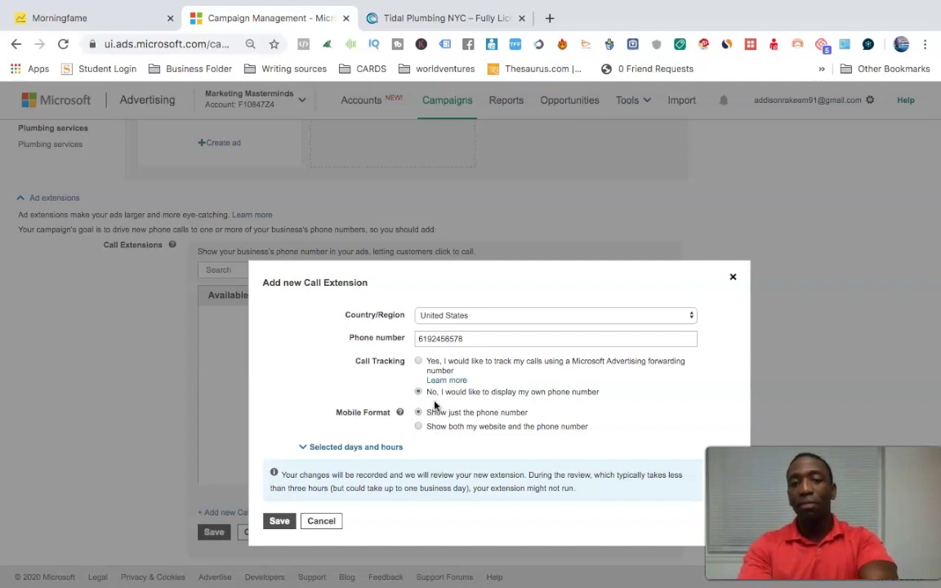
pyautogui.scroll(-2, 435, 403)
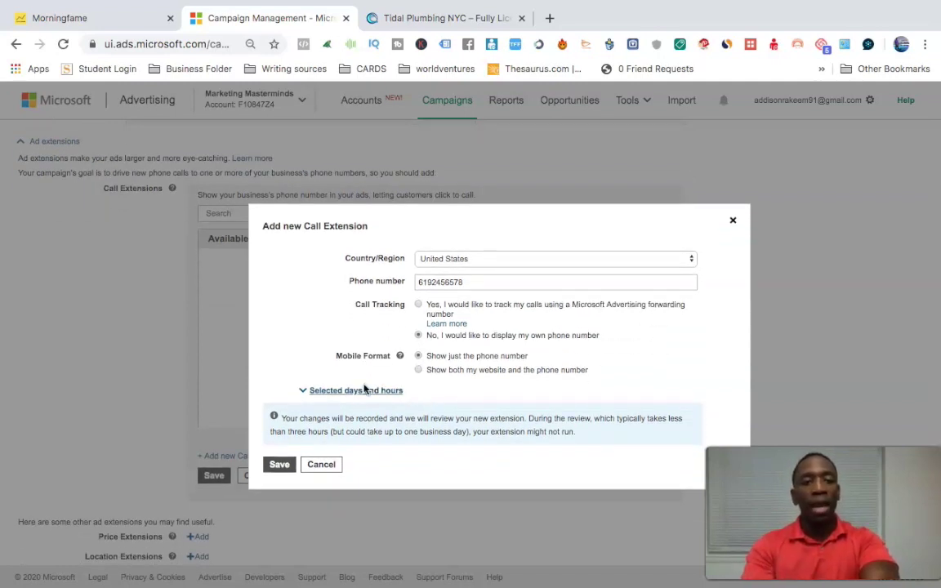
# Add an all-days schedule row running from 9 AM to 5 PM.
pyautogui.click(303, 391)
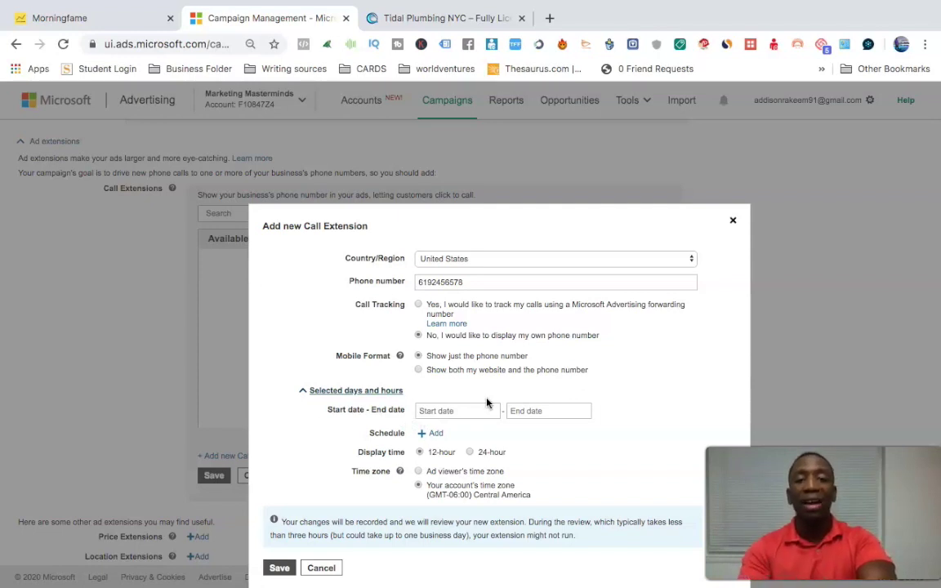
pyautogui.click(434, 433)
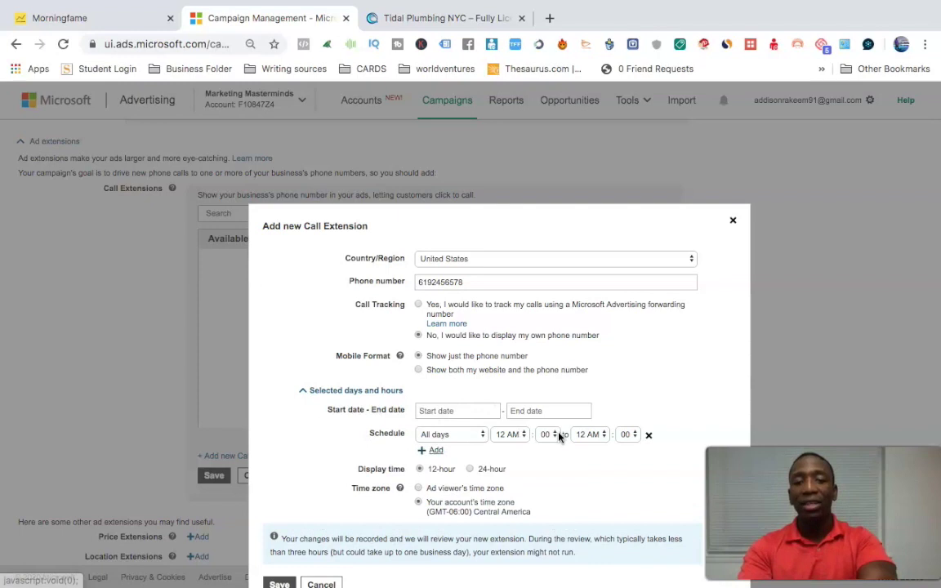
pyautogui.click(507, 434)
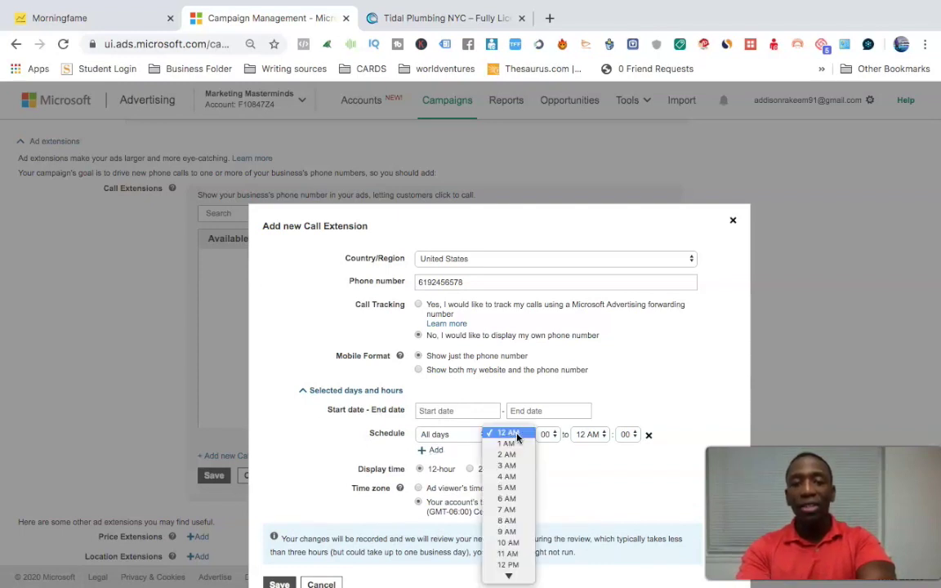
pyautogui.click(508, 532)
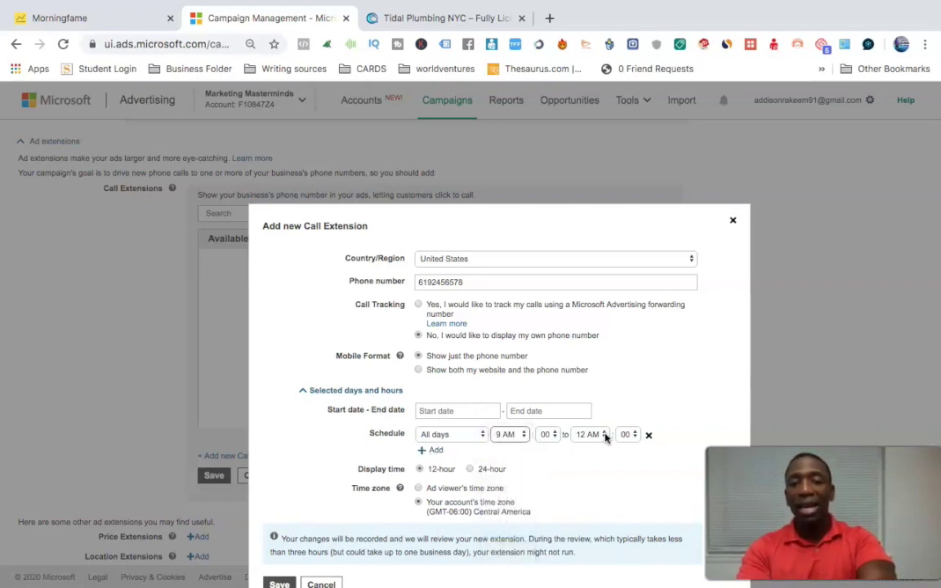
pyautogui.click(579, 439)
pyautogui.click(591, 356)
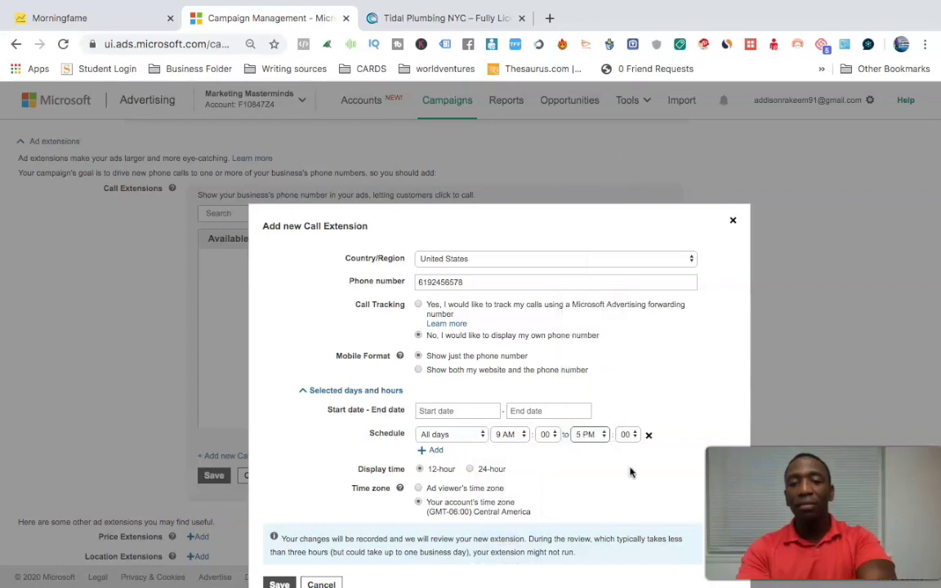
# Save the new call extension and attach it to the Test Phone campaign.
pyautogui.scroll(-2, 629, 472)
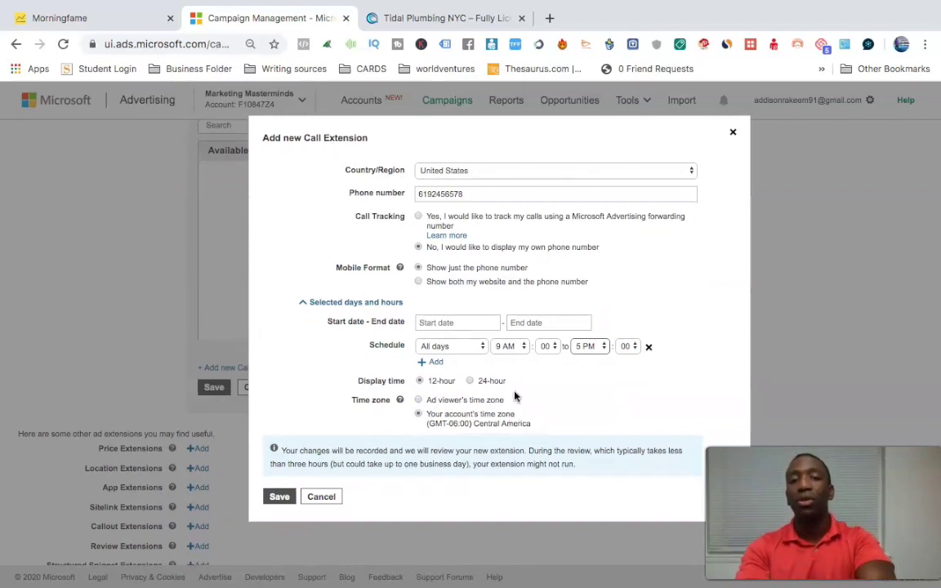
pyautogui.scroll(1, 412, 357)
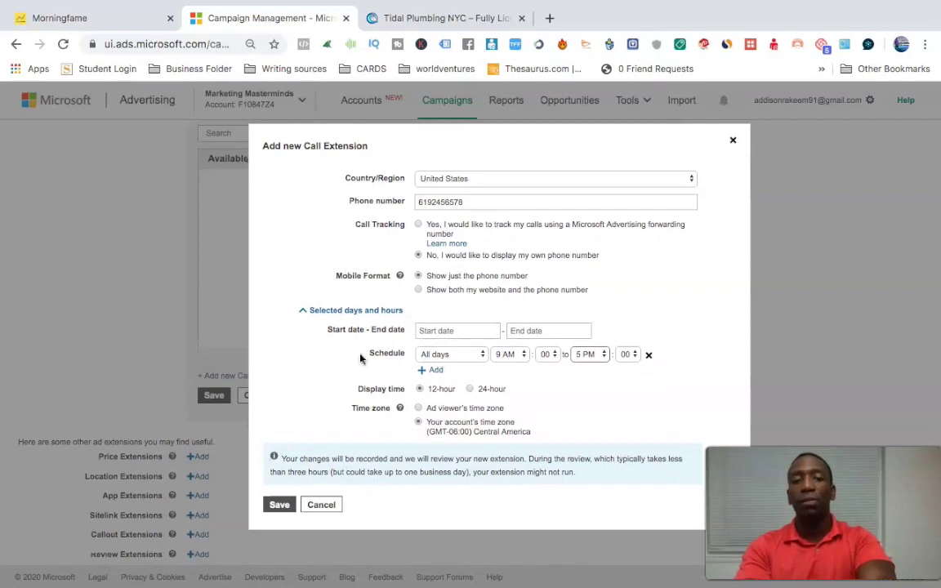
pyautogui.click(267, 510)
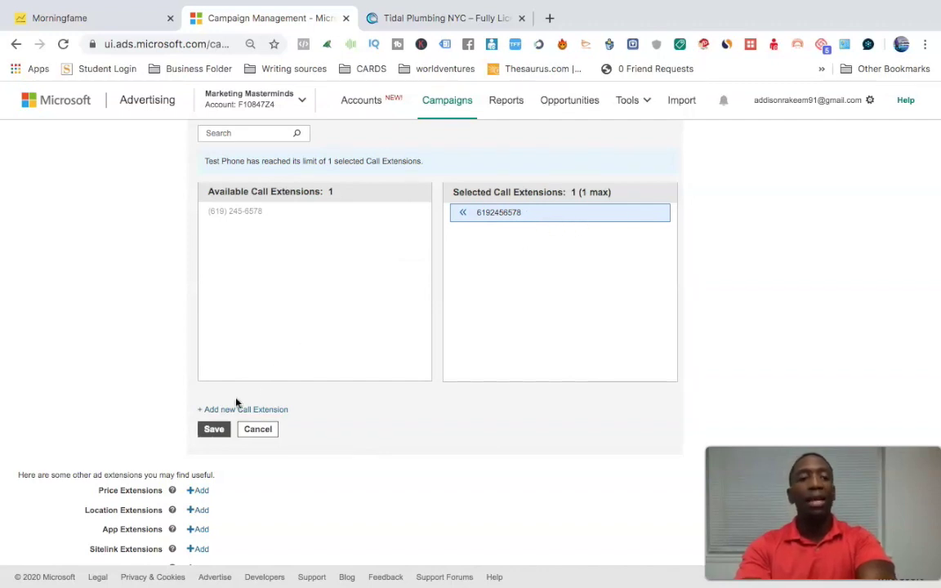
pyautogui.click(213, 429)
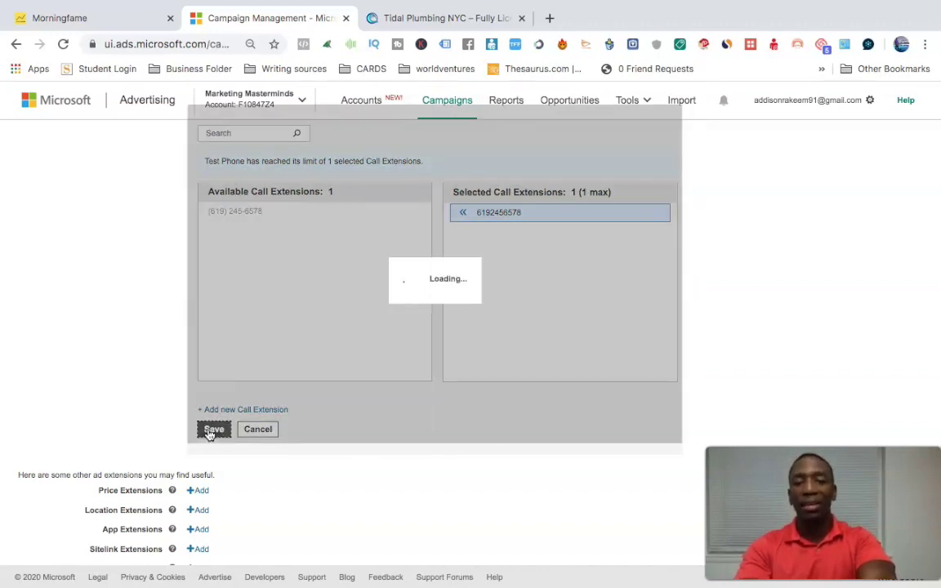
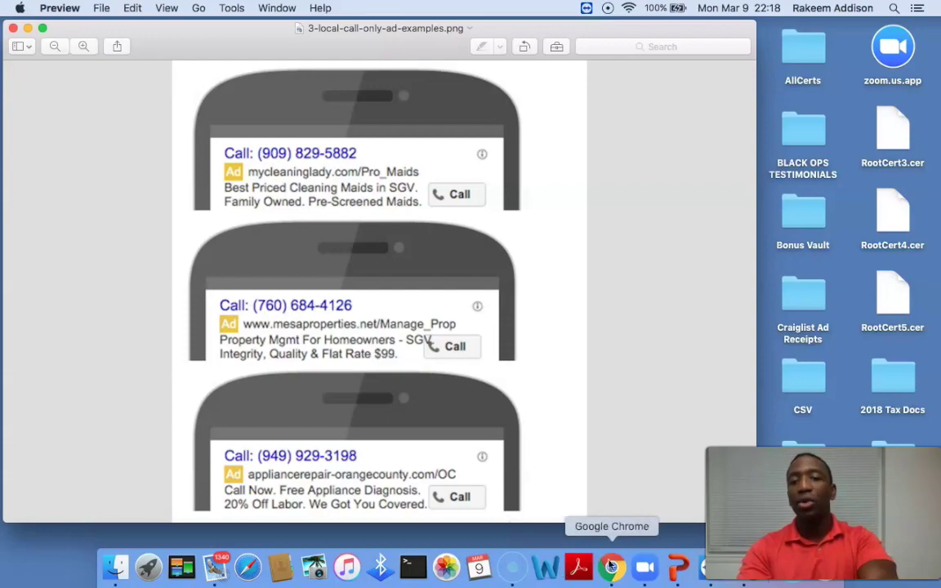
# Return to the Microsoft Advertising 'Create your ad' form and focus the Final URL field.
pyautogui.click(324, 224)
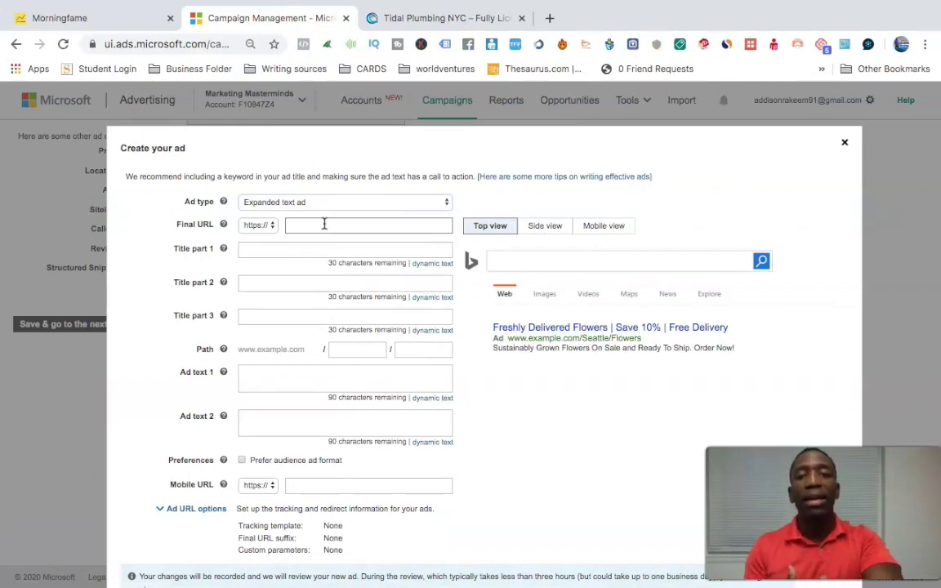
pyautogui.click(269, 250)
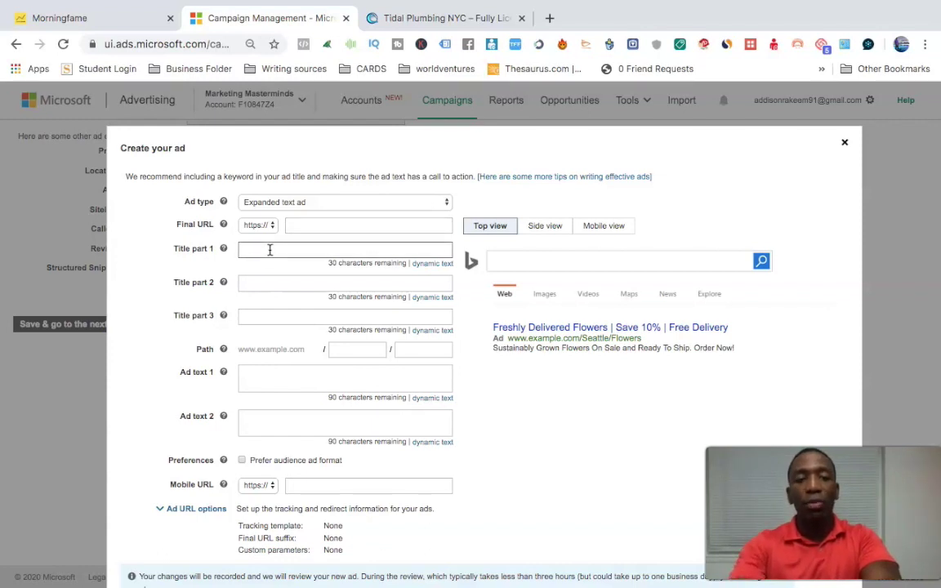
pyautogui.write('Test')
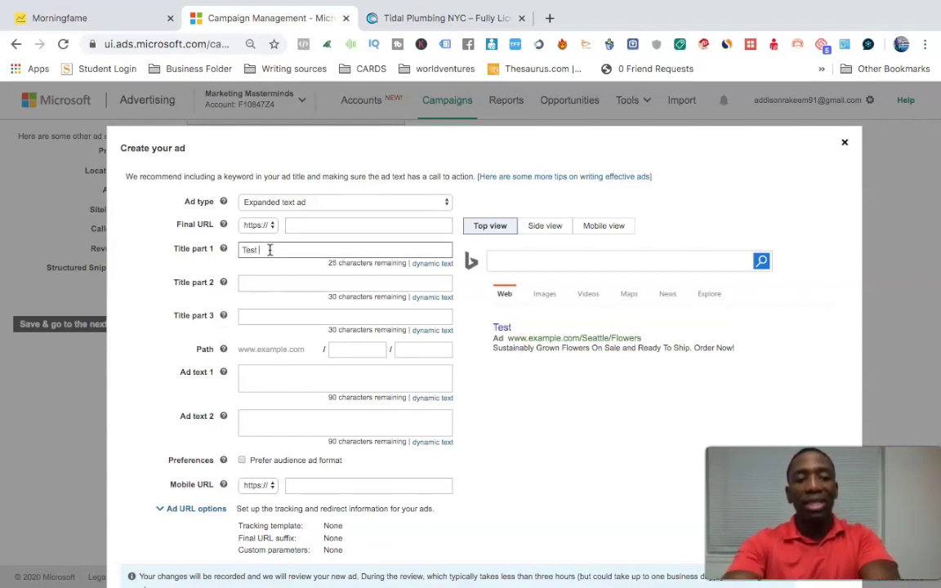
pyautogui.doubleClick(276, 254)
pyautogui.press('BackSpace')
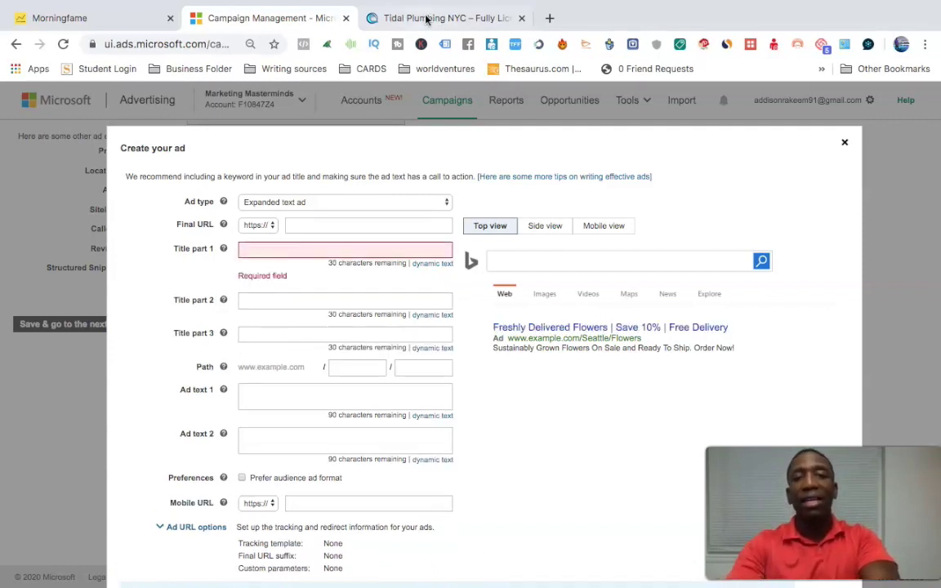
pyautogui.click(428, 18)
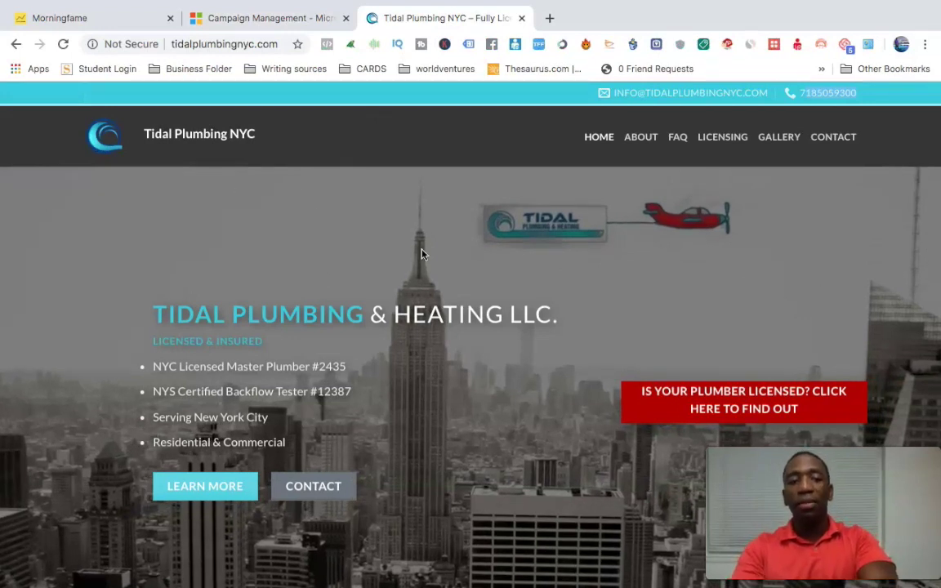
pyautogui.scroll(-2, 421, 254)
pyautogui.scroll(2, 421, 254)
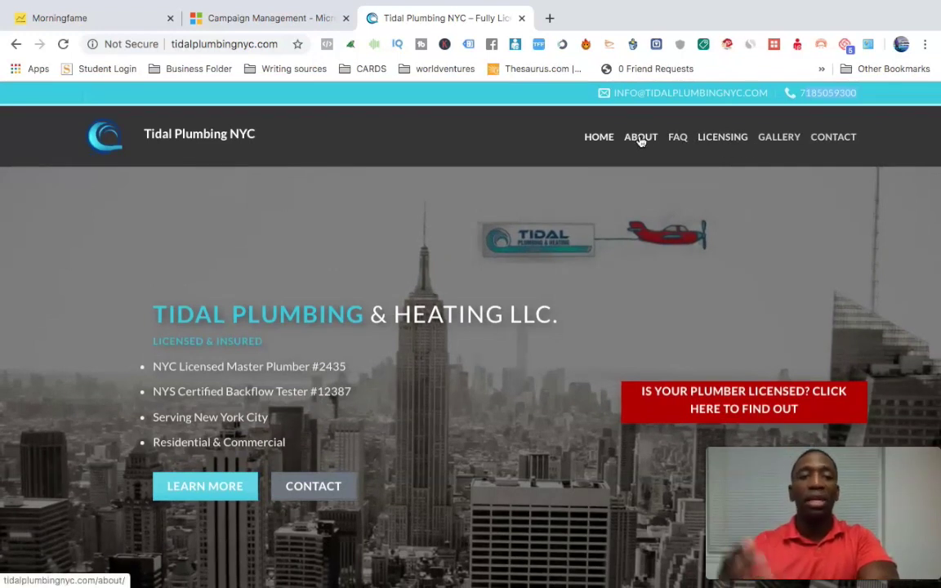
pyautogui.click(282, 17)
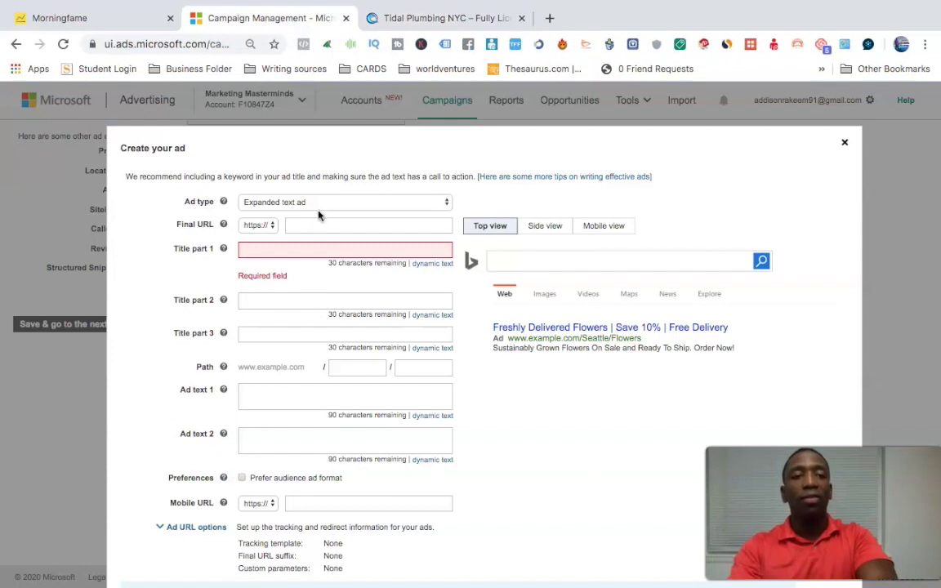
# Enter 'Best Plumber In NYC' as the ad's first headline.
pyautogui.click(283, 251)
pyautogui.write('Best ')
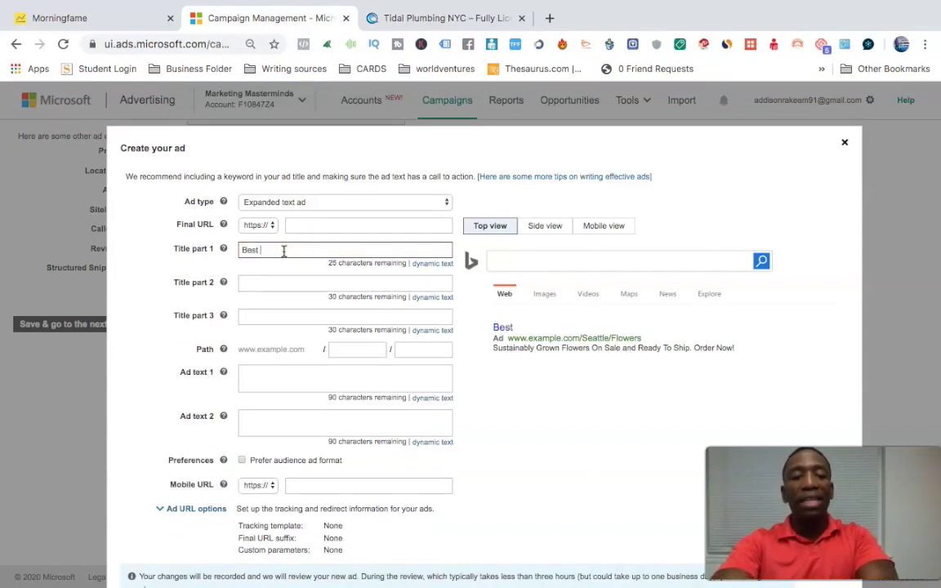
pyautogui.write('Plumbing')
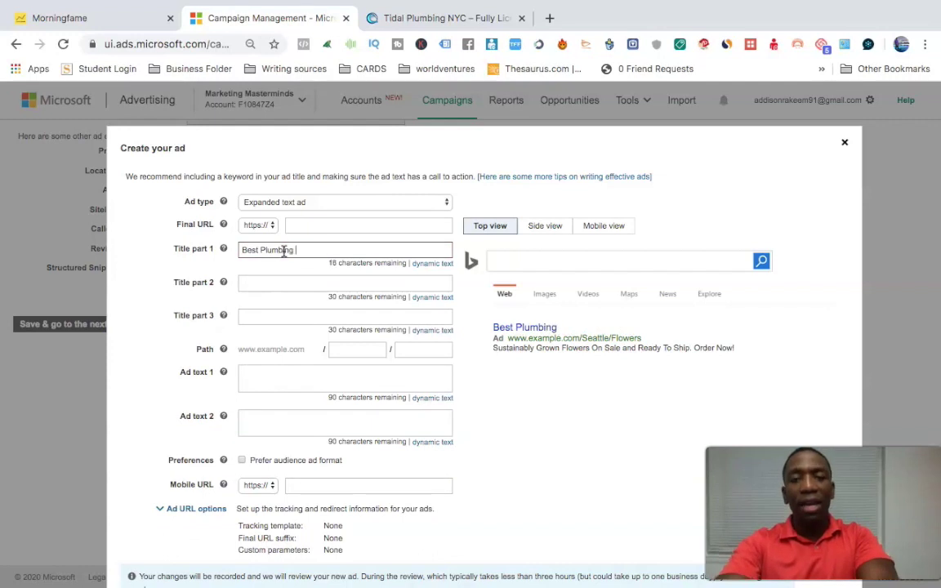
pyautogui.click(448, 13)
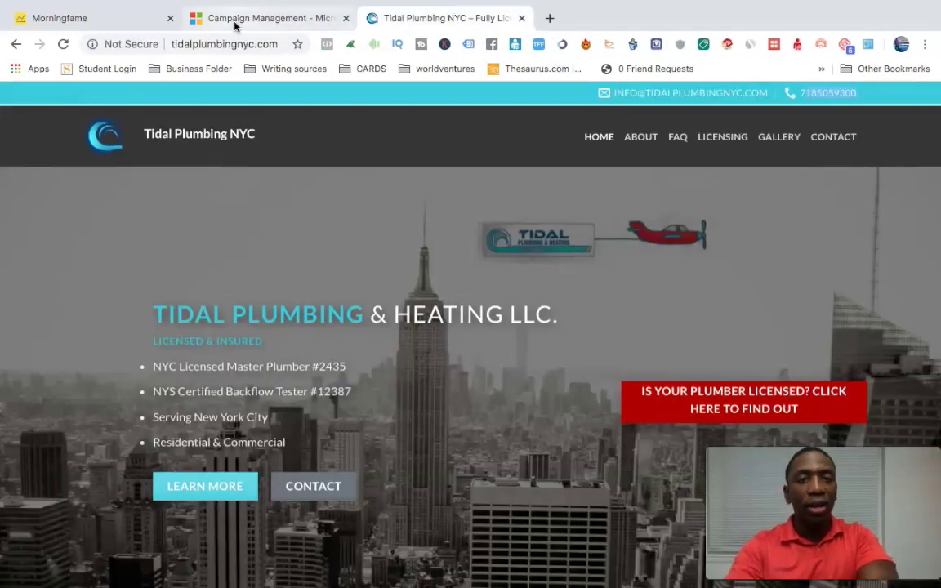
pyautogui.click(238, 22)
pyautogui.write('In')
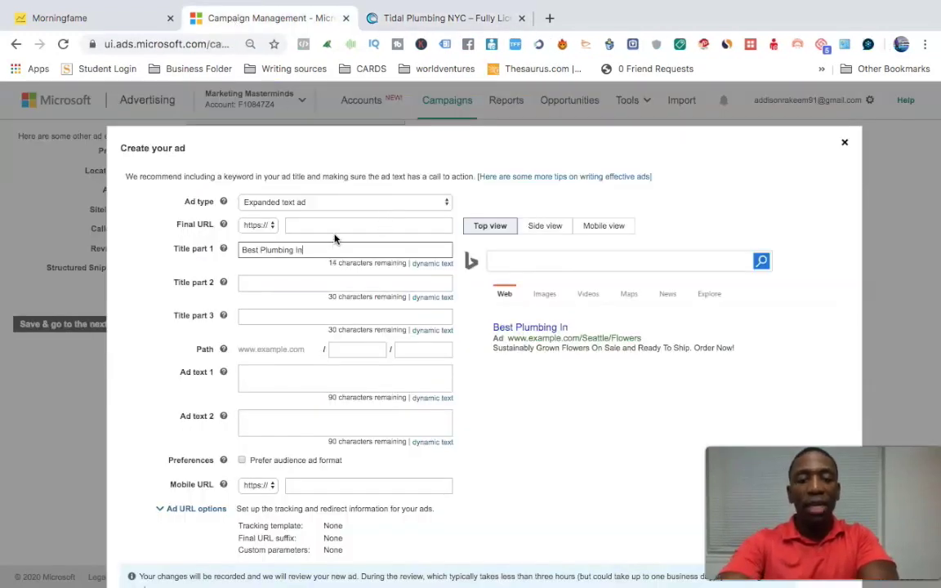
pyautogui.press('BackSpace')
pyautogui.press('BackSpace')
pyautogui.press('BackSpace')
pyautogui.press('BackSpace')
pyautogui.press('BackSpace')
pyautogui.press('BackSpace')
pyautogui.write('er In NYC')
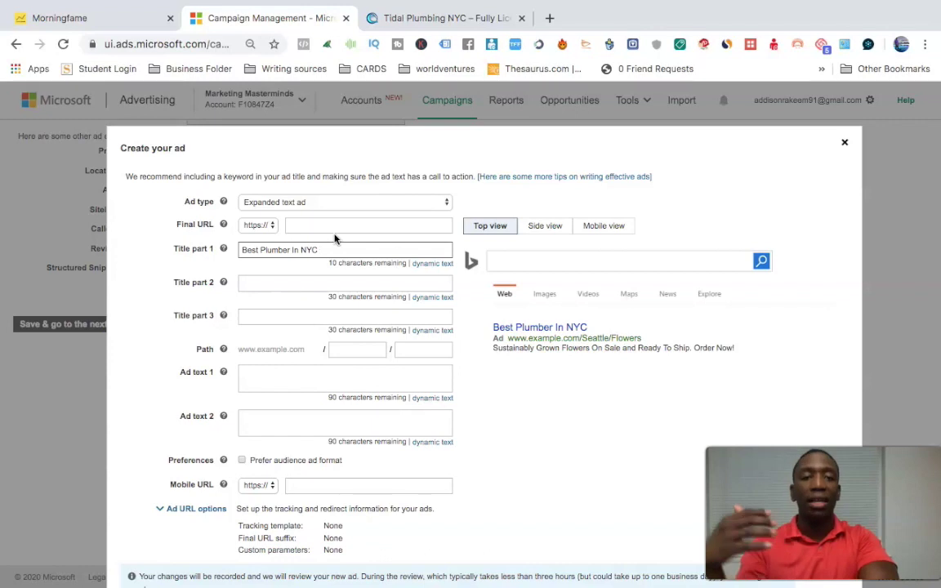
# Enter 'Call Now For XXXX' as the second headline.
pyautogui.click(287, 283)
pyautogui.write('Call ')
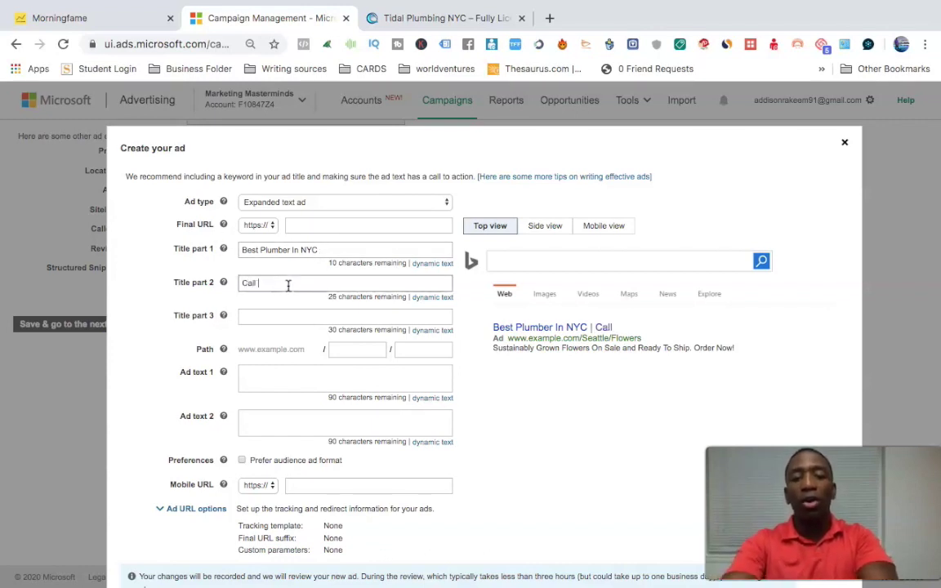
pyautogui.write('Now For ')
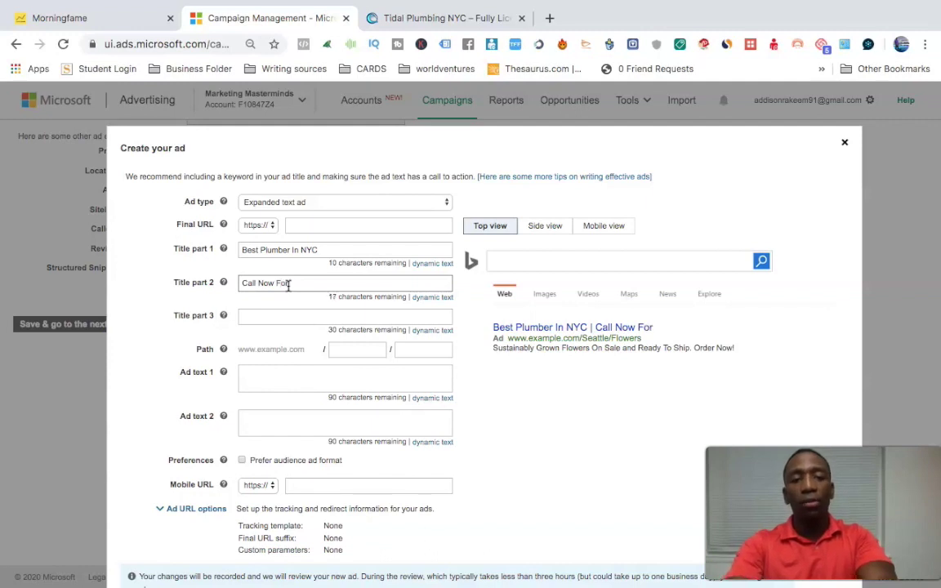
pyautogui.write('XXXX')
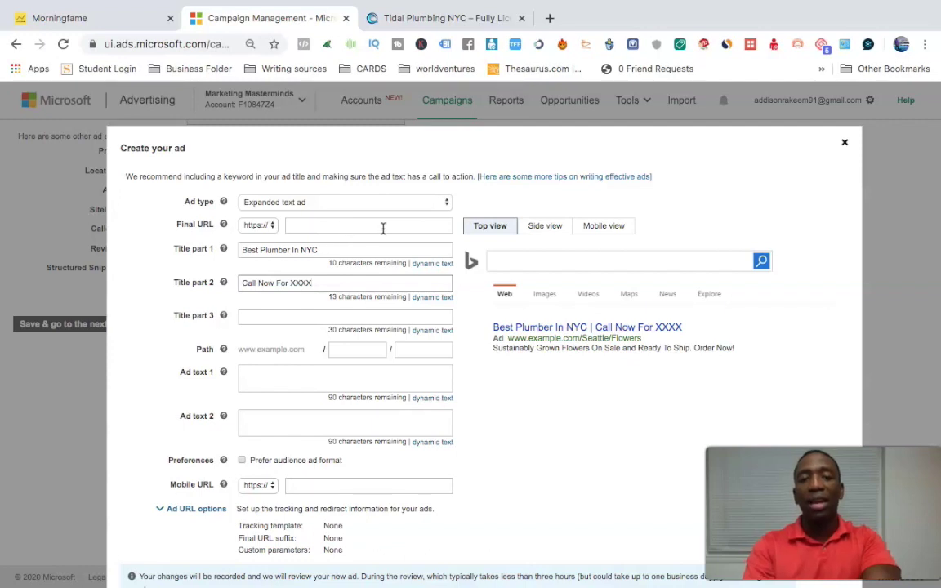
pyautogui.scroll(-1, 311, 335)
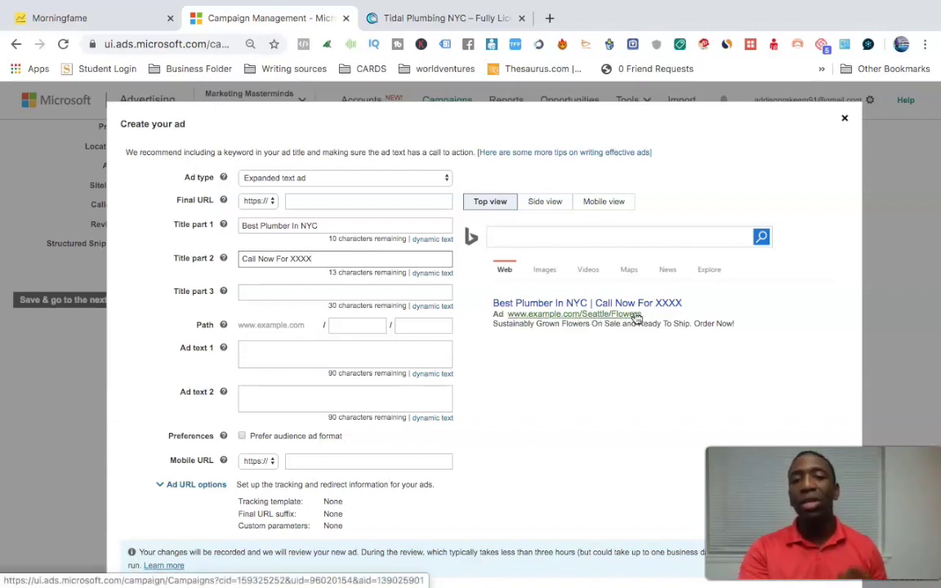
pyautogui.click(352, 326)
pyautogui.click(426, 328)
pyautogui.click(374, 328)
pyautogui.click(415, 325)
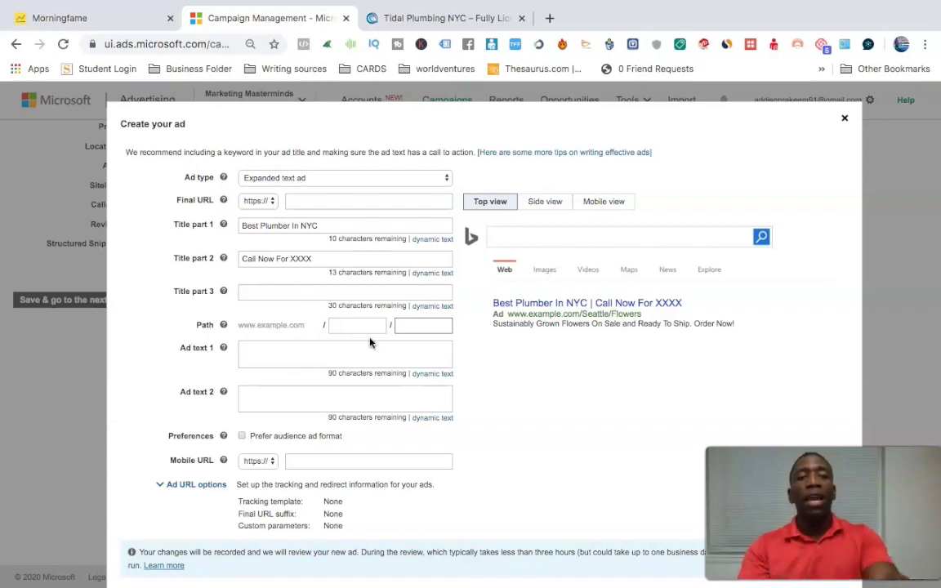
pyautogui.click(302, 348)
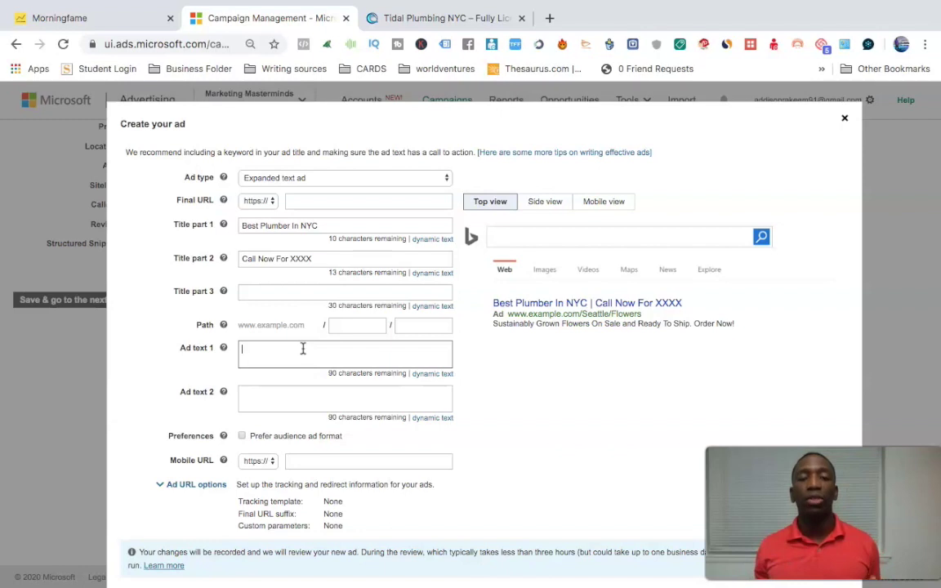
pyautogui.scroll(-3, 302, 348)
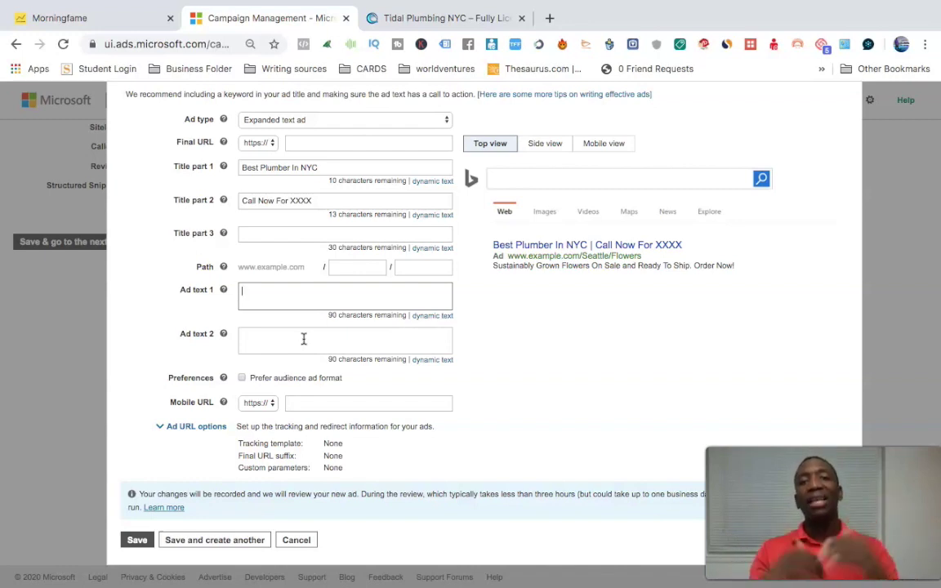
pyautogui.click(314, 400)
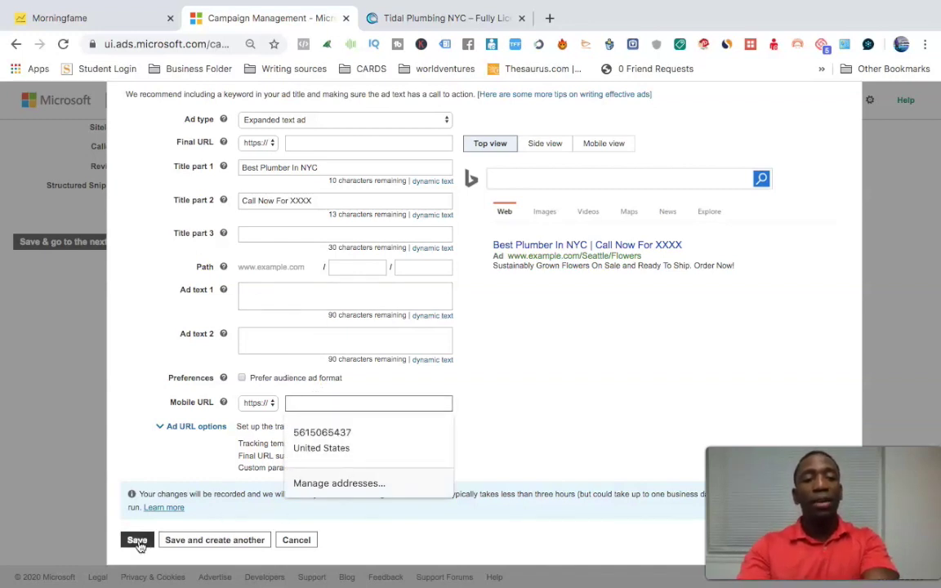
pyautogui.click(297, 539)
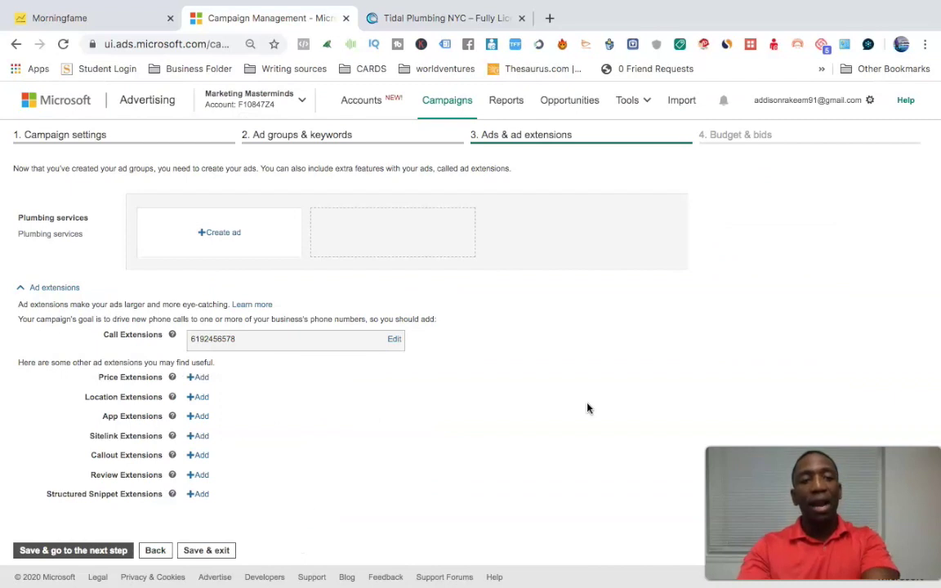
# Write a new ad with headlines 'Test' and 'Tester 5' and text 'Best Plumber', 'Plumber'.
pyautogui.click(232, 240)
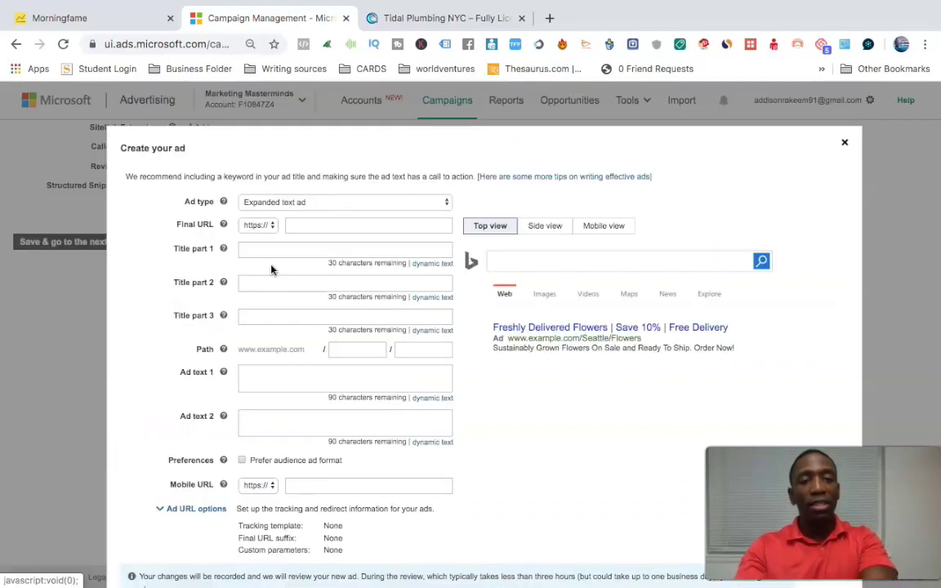
pyautogui.click(279, 249)
pyautogui.write('Test')
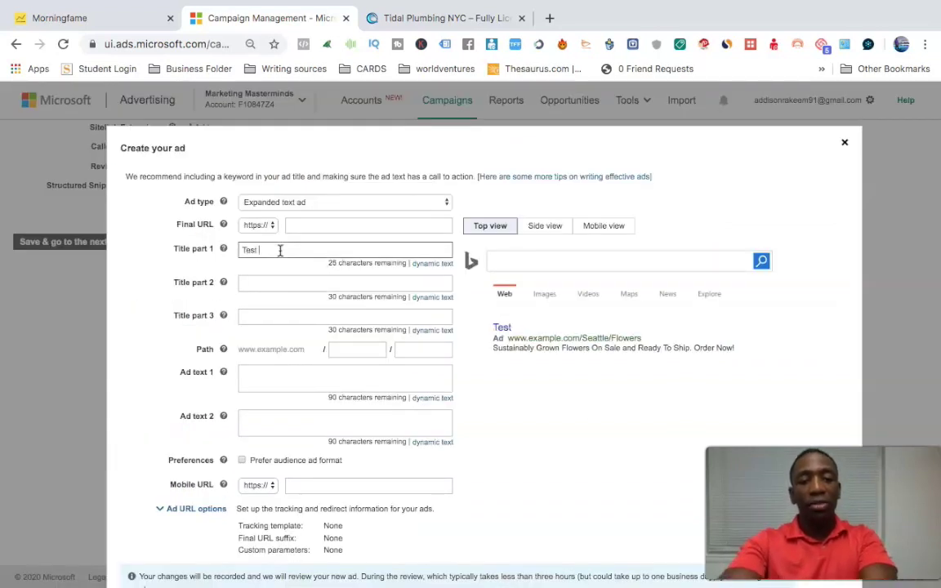
pyautogui.click(284, 283)
pyautogui.write('Tester 5')
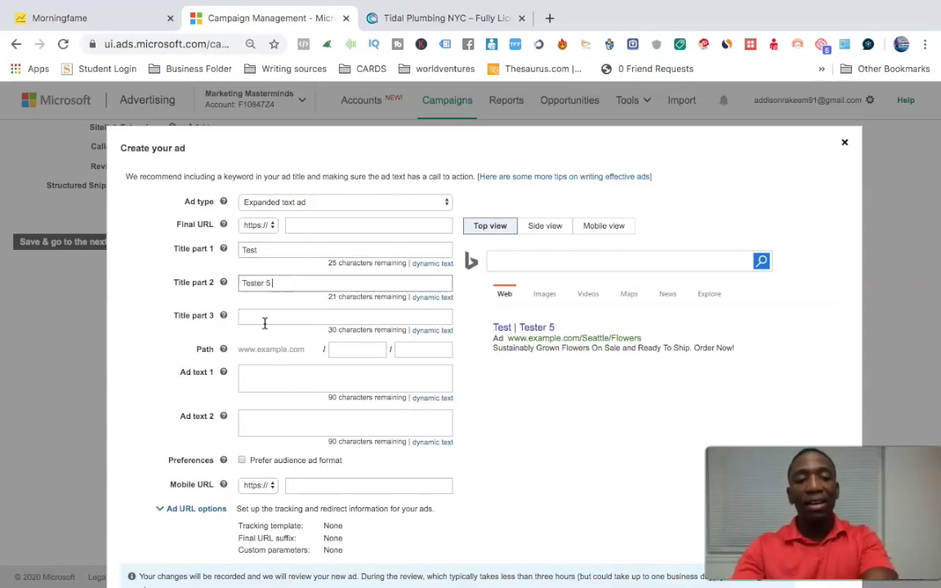
pyautogui.click(280, 315)
pyautogui.click(277, 382)
pyautogui.write('Best Plumber')
pyautogui.click(265, 420)
pyautogui.write('Plumber')
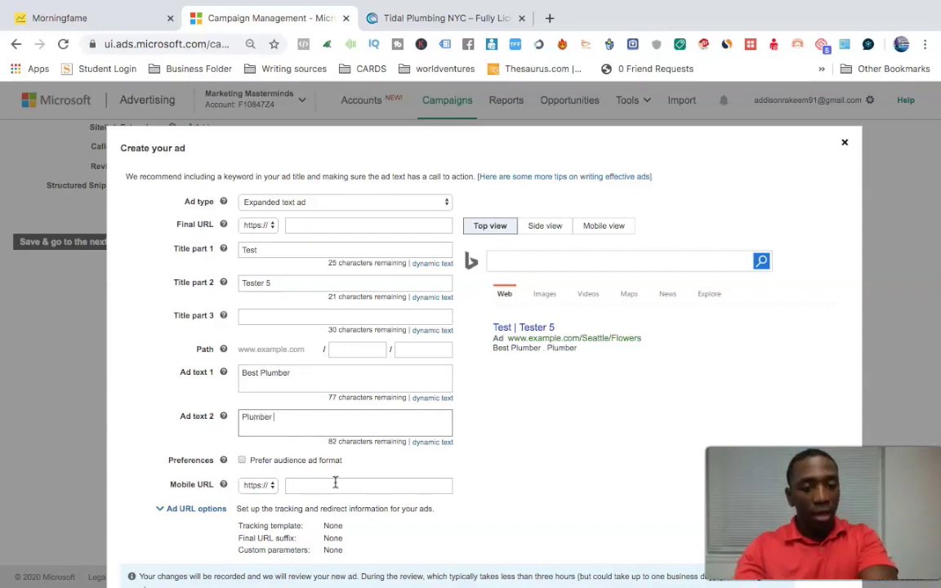
# Paste the Tidal Plumbing site address into Final URL and Mobile URL, then save the ad.
pyautogui.click(335, 484)
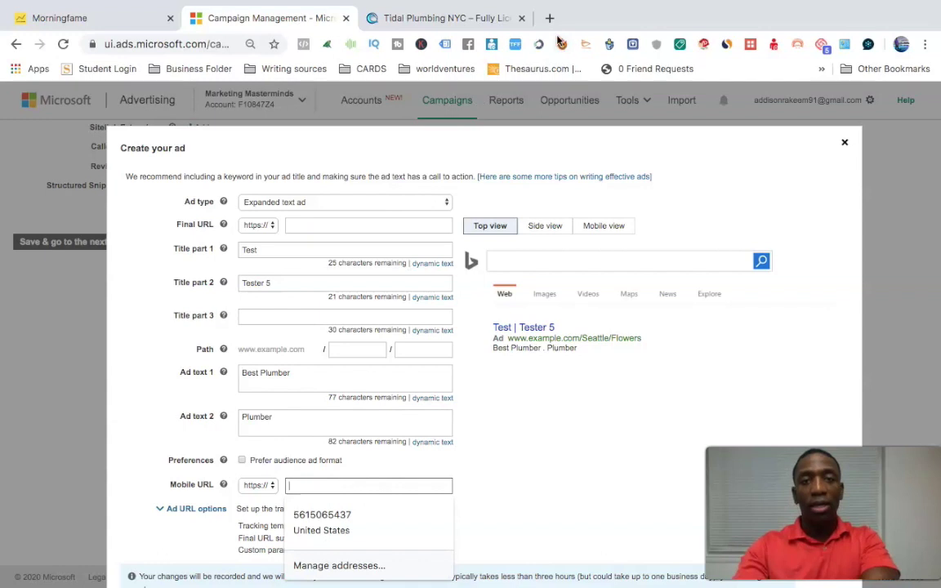
pyautogui.click(453, 17)
pyautogui.click(218, 45)
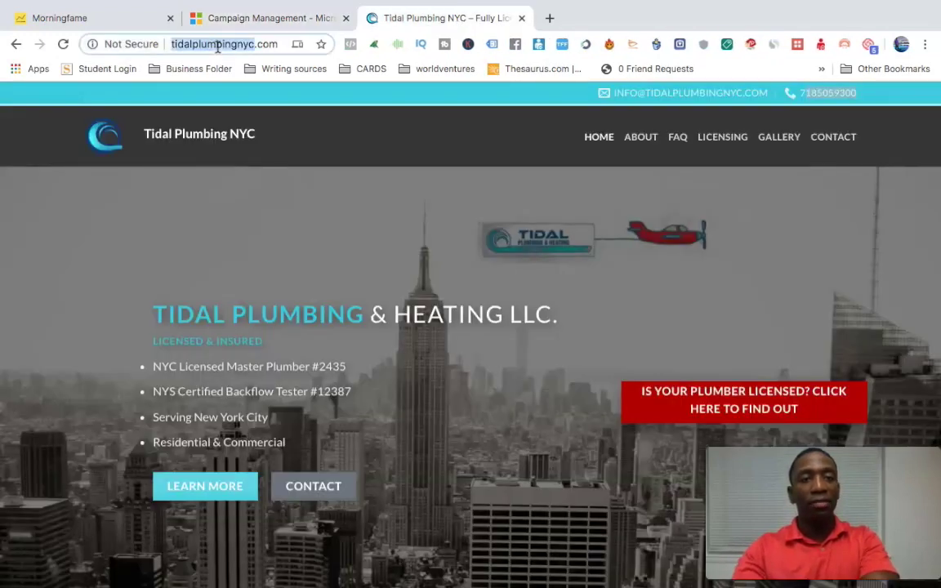
pyautogui.click(271, 17)
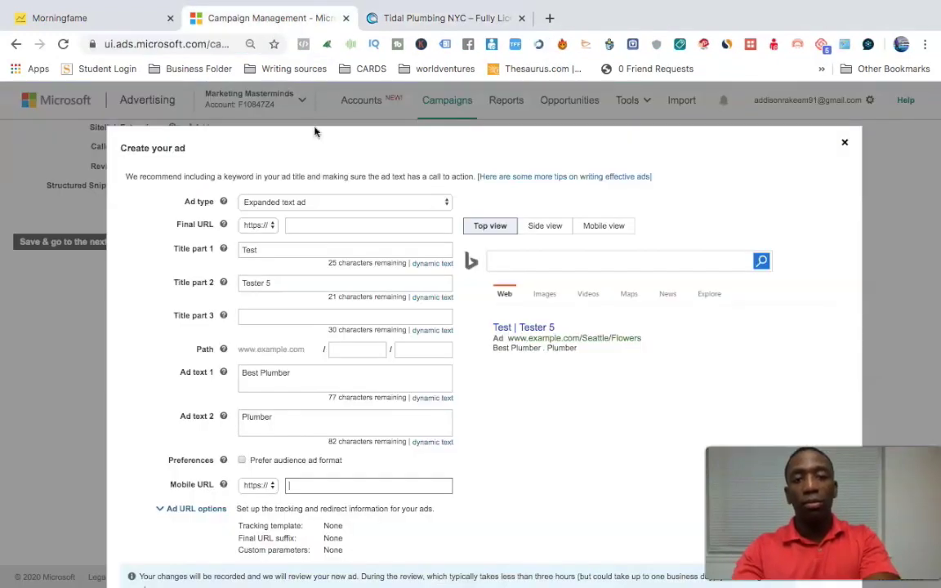
pyautogui.click(319, 225)
pyautogui.write('tidalplumbingnyc.com/')
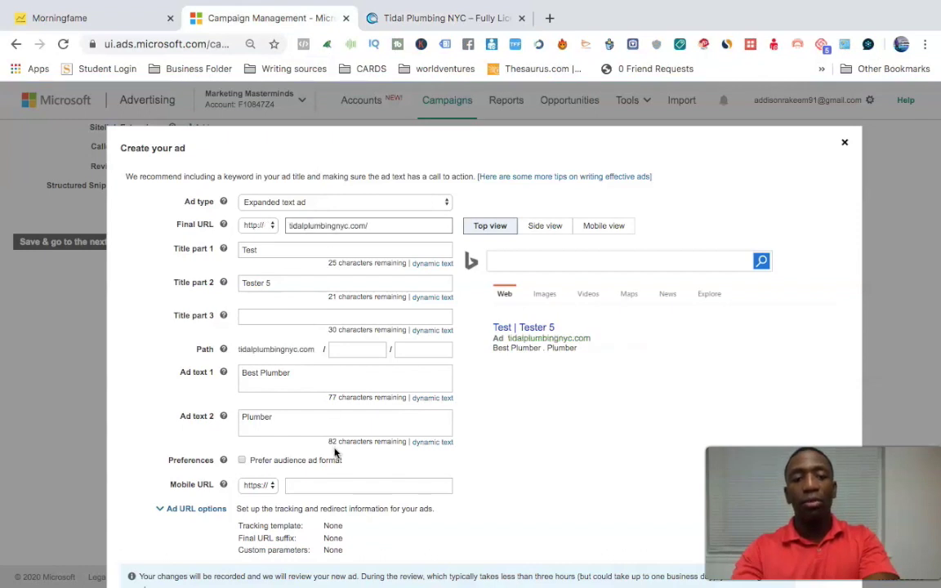
pyautogui.click(330, 485)
pyautogui.write('tidalplumbingnyc.com/')
pyautogui.scroll(-1, 534, 473)
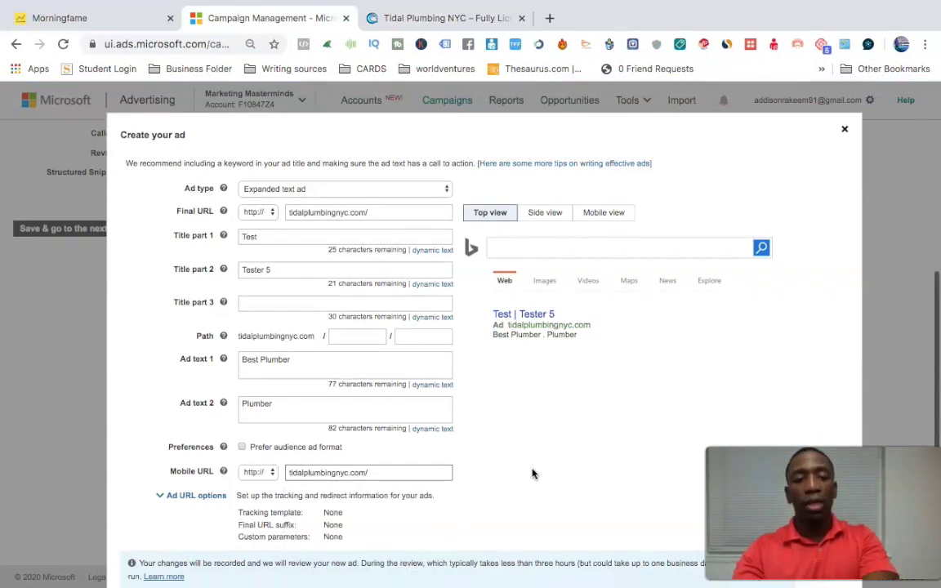
pyautogui.scroll(2, 524, 385)
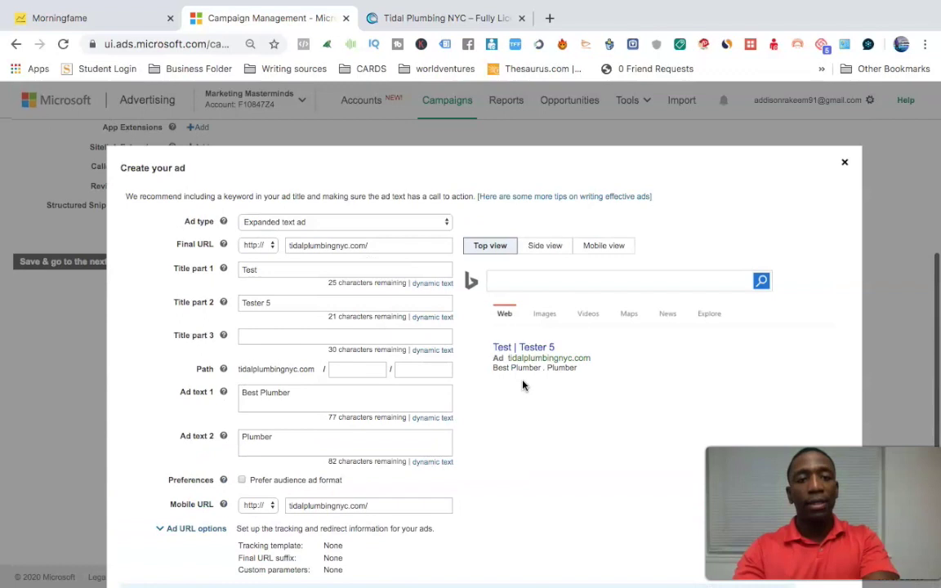
pyautogui.scroll(-2, 523, 386)
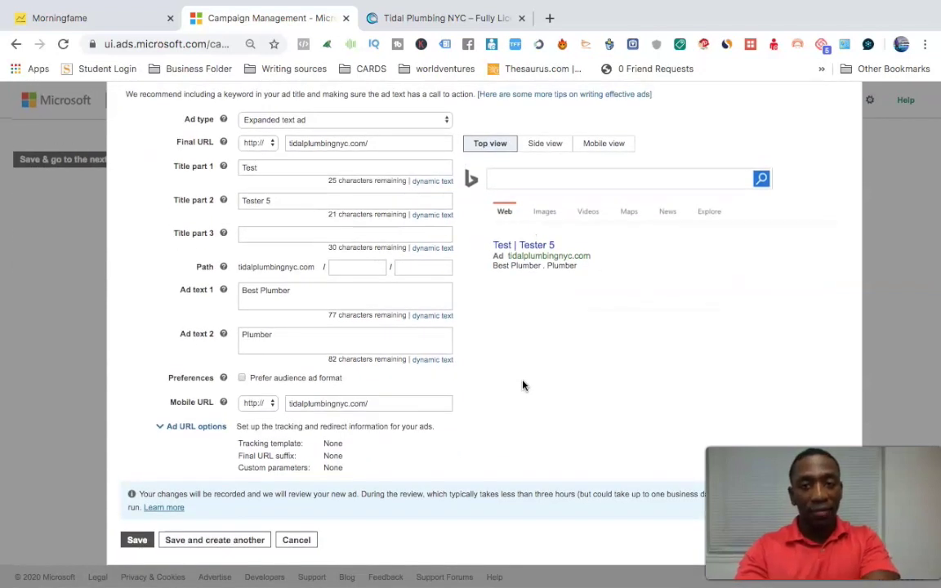
pyautogui.click(137, 539)
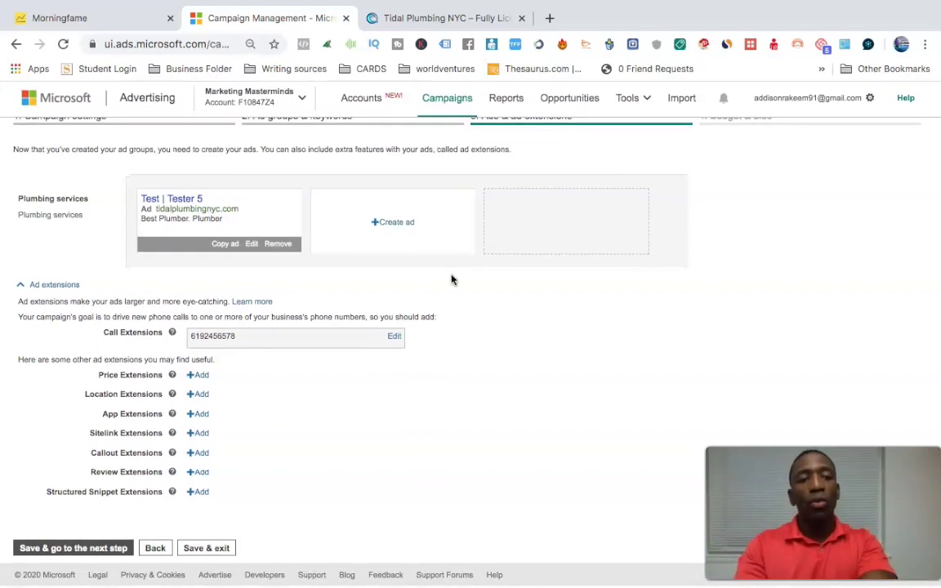
# Continue to budget and bids, keep Enhanced CPC, and change the ad group bid from 1.00 to 0.50 USD.
pyautogui.click(75, 550)
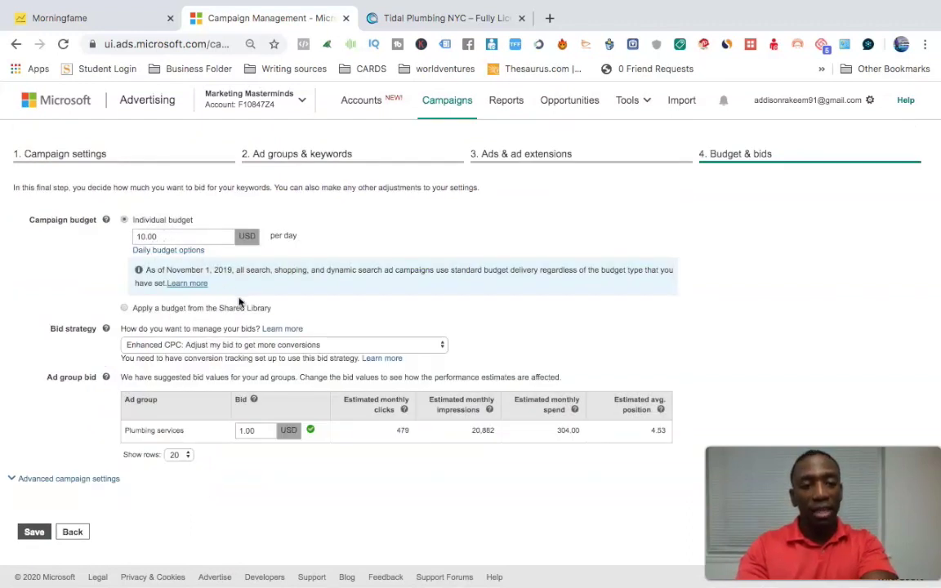
pyautogui.click(214, 345)
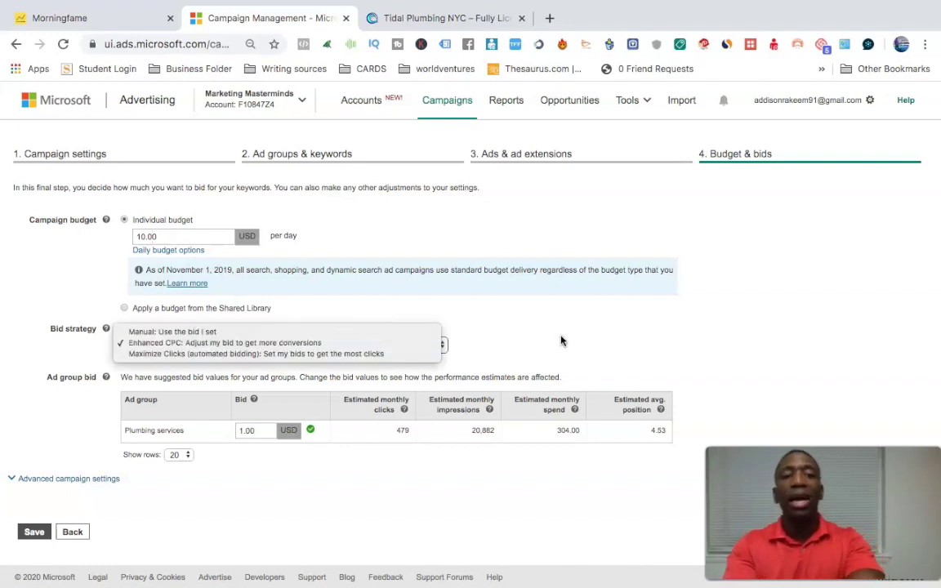
pyautogui.click(559, 326)
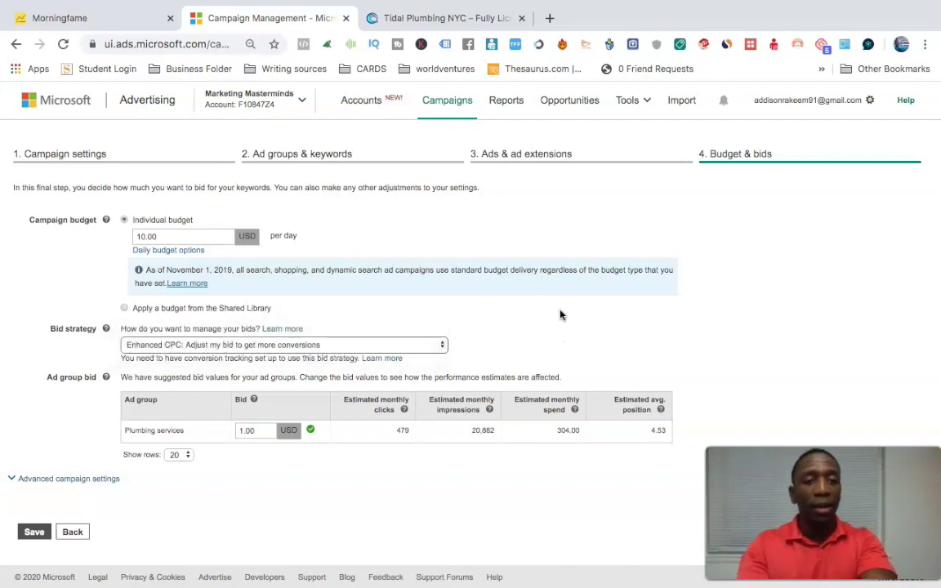
pyautogui.click(246, 431)
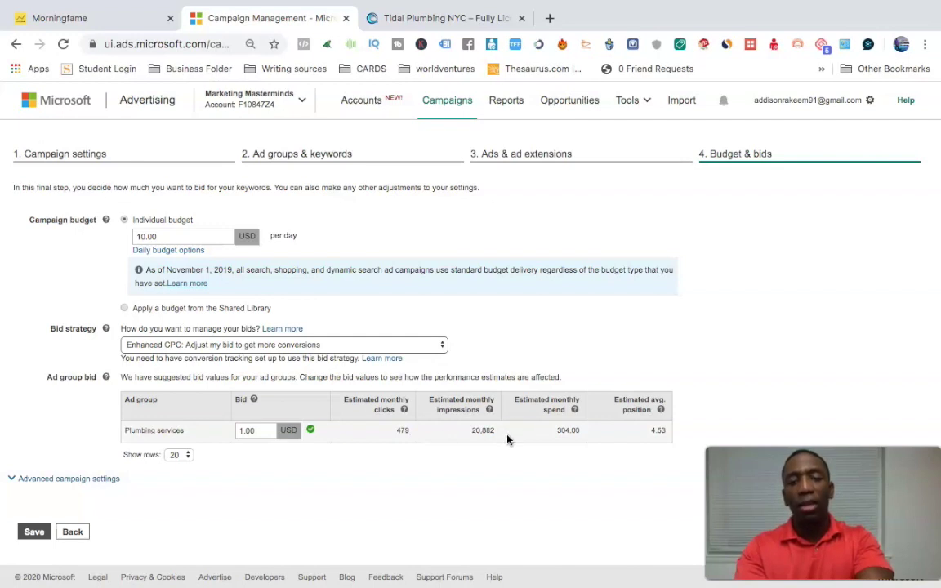
pyautogui.doubleClick(254, 430)
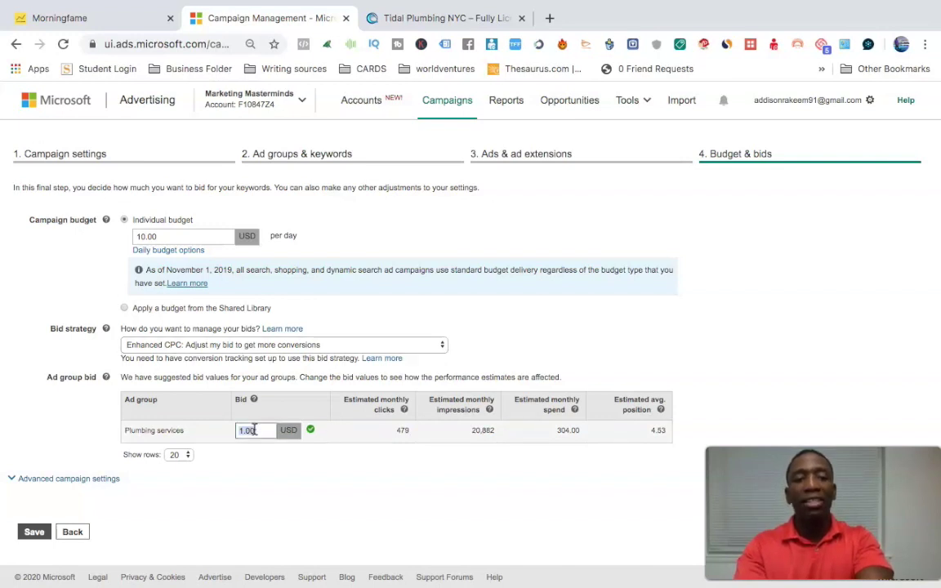
pyautogui.write('0')
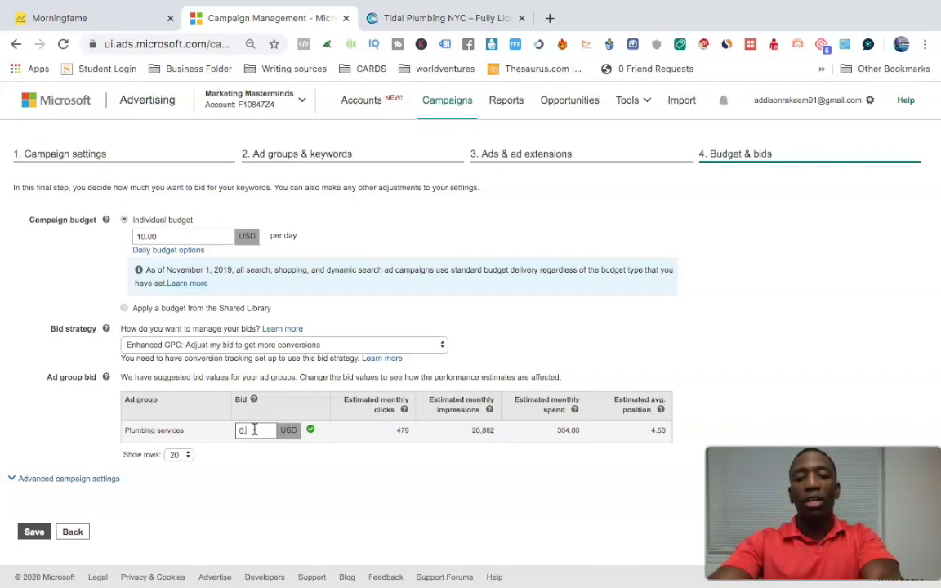
pyautogui.click(301, 491)
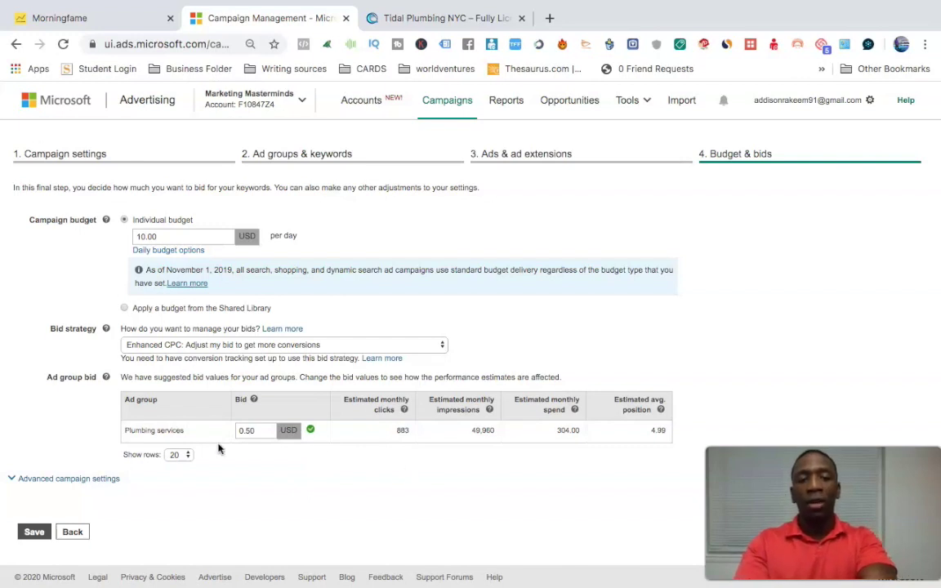
# In Advanced campaign settings' Device section, decrease the desktop bid by 100%.
pyautogui.click(74, 480)
pyautogui.scroll(-2, 237, 476)
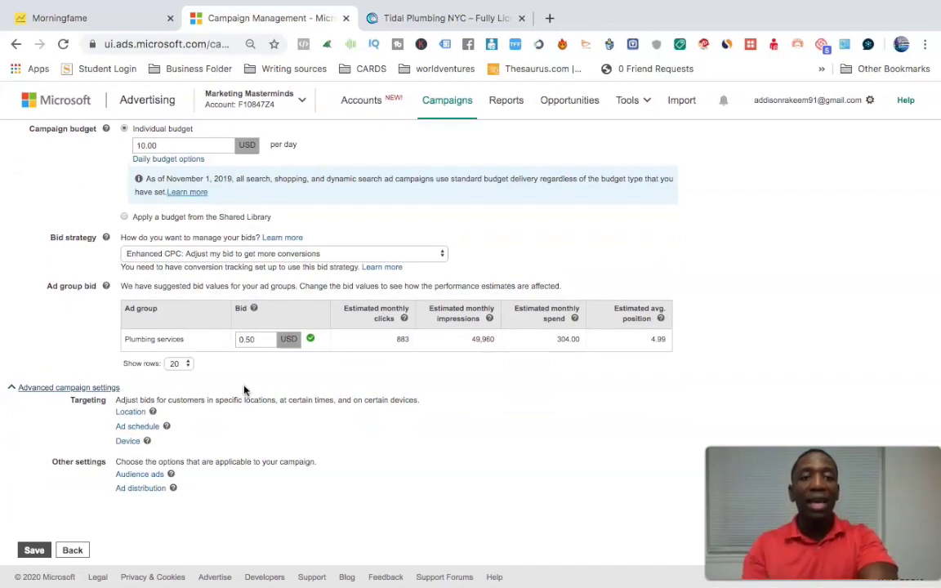
pyautogui.click(128, 441)
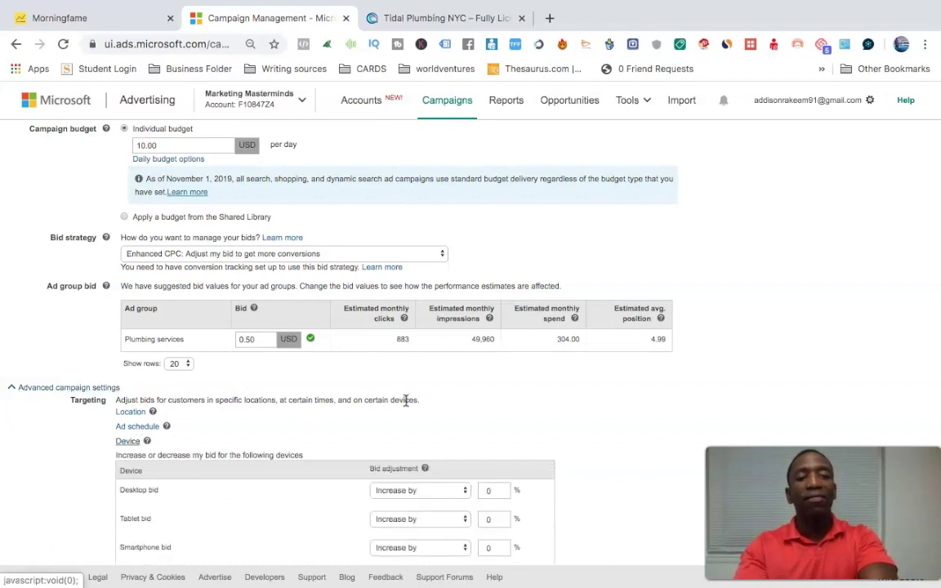
pyautogui.scroll(-3, 405, 399)
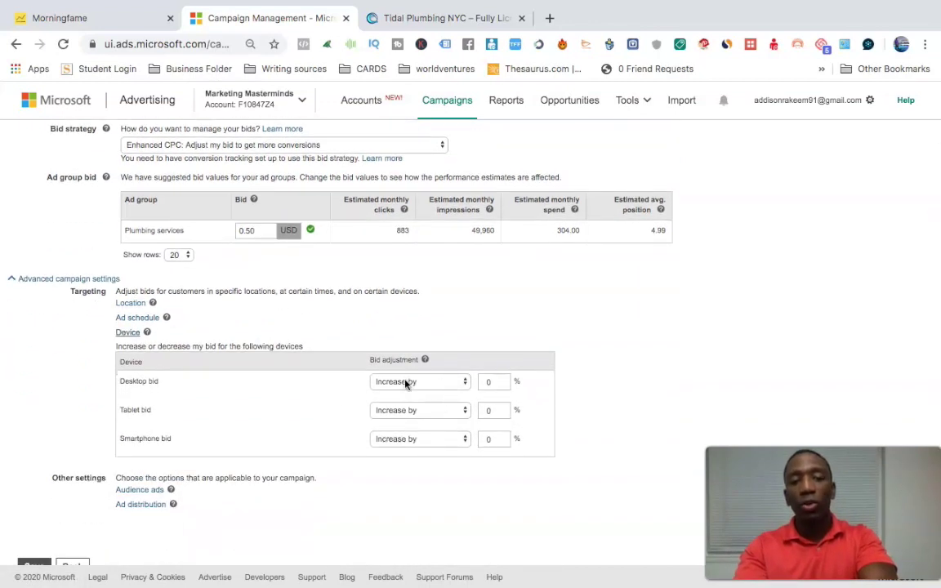
pyautogui.click(447, 381)
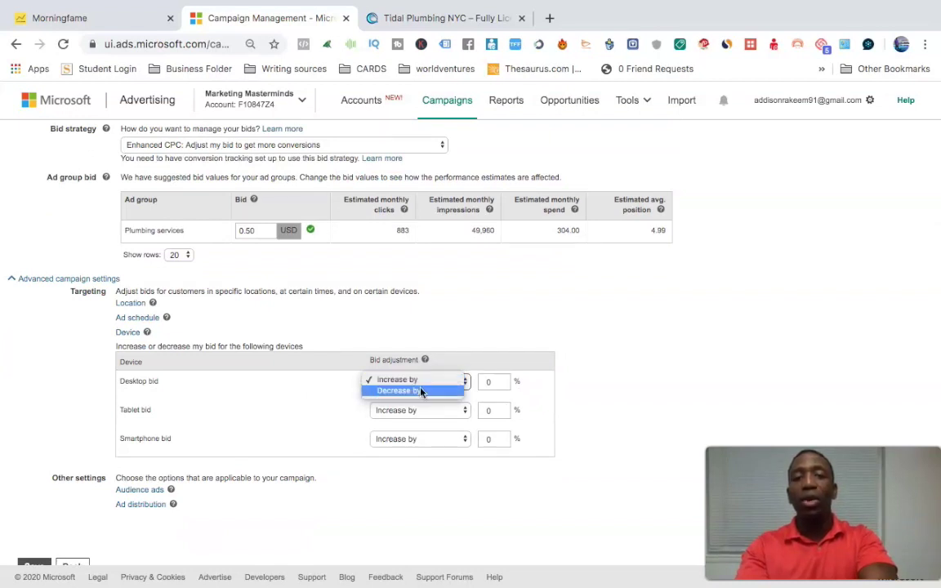
pyautogui.click(423, 391)
pyautogui.click(499, 381)
pyautogui.write('100')
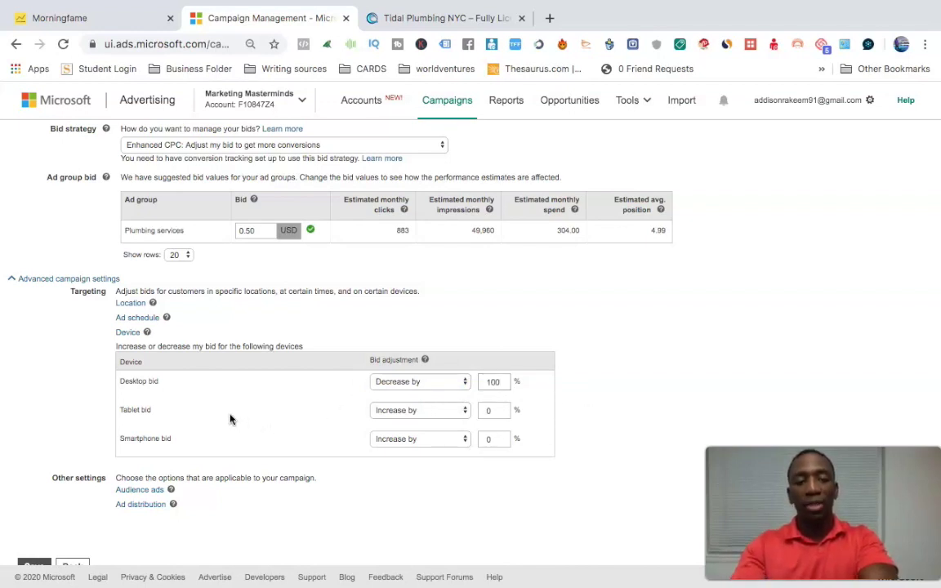
# Decrease the tablet bid by 100%.
pyautogui.click(440, 411)
pyautogui.click(421, 421)
pyautogui.click(501, 411)
pyautogui.write('100')
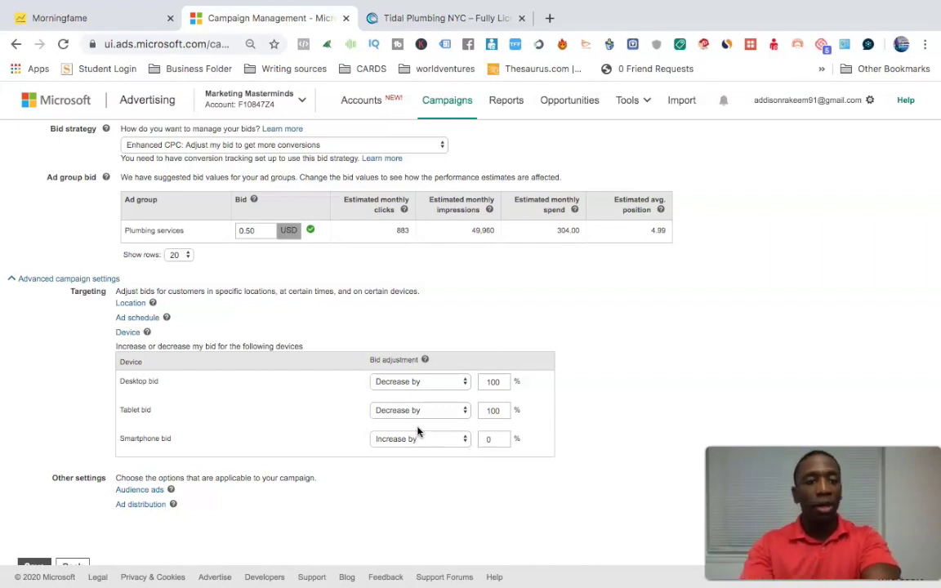
pyautogui.scroll(-1, 592, 343)
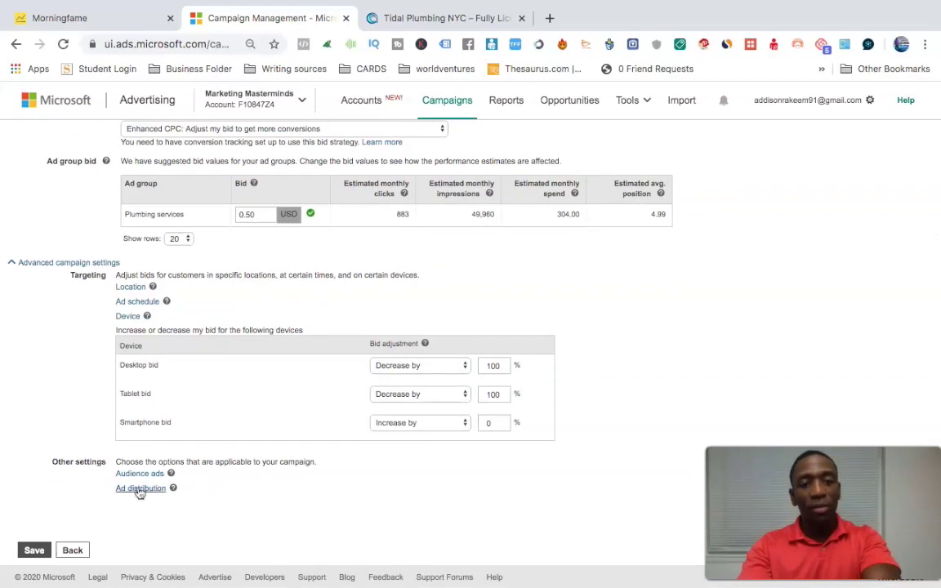
# Save the campaign and dismiss the 'Campaign created!' confirmation.
pyautogui.click(33, 550)
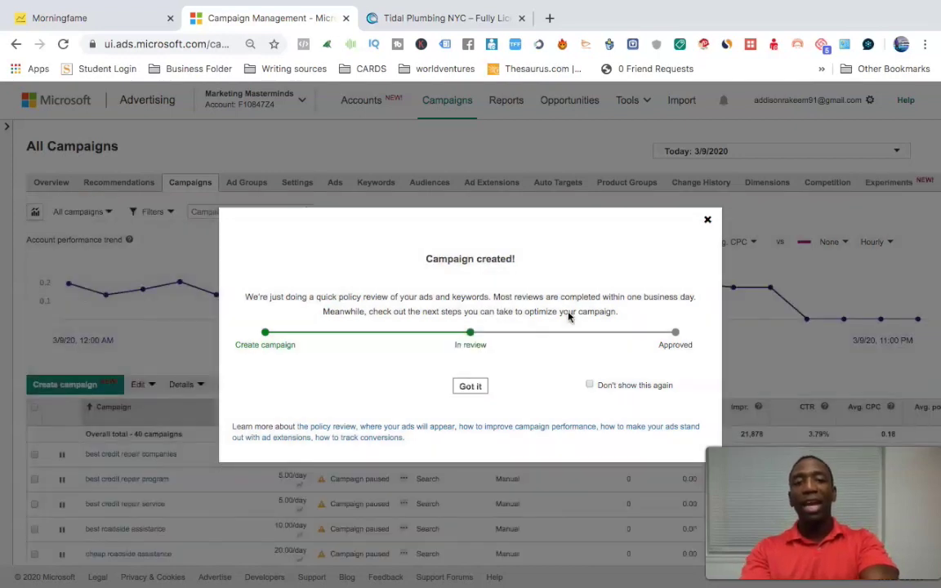
pyautogui.press('Escape')
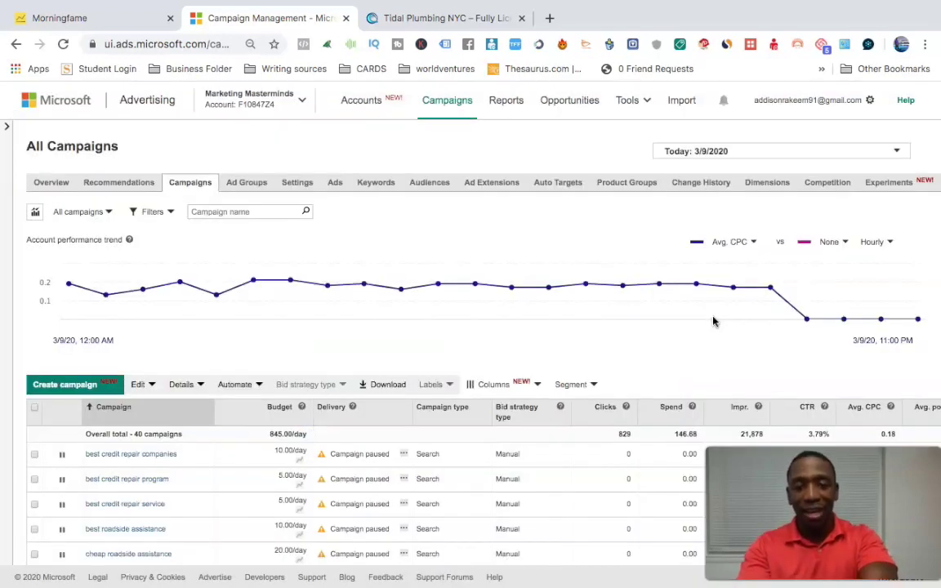